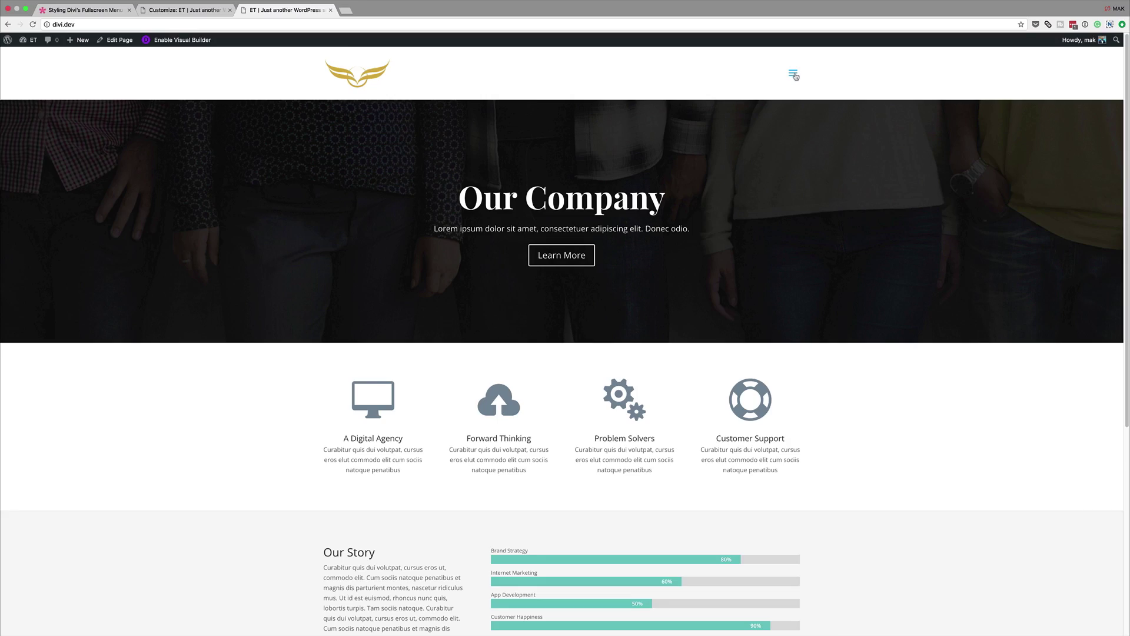
Step: Preview the fullscreen menu overlay from the hamburger icon on the site
left_click(794, 74)
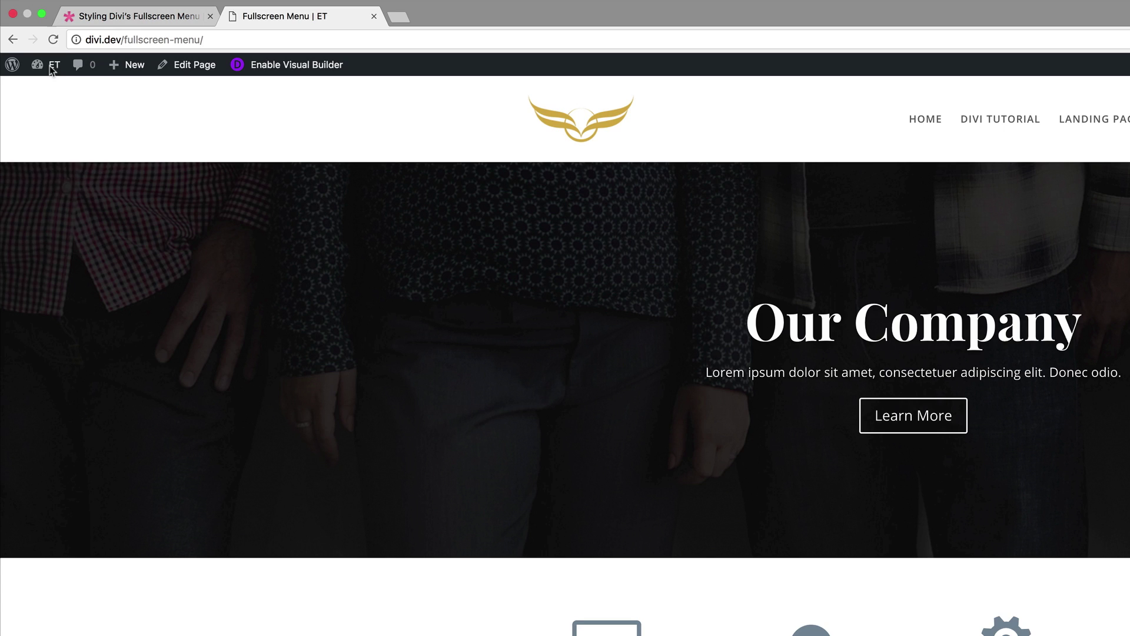
Step: Go from the admin dashboard through Divi Theme Options into the Divi Theme Customizer
left_click(51, 66)
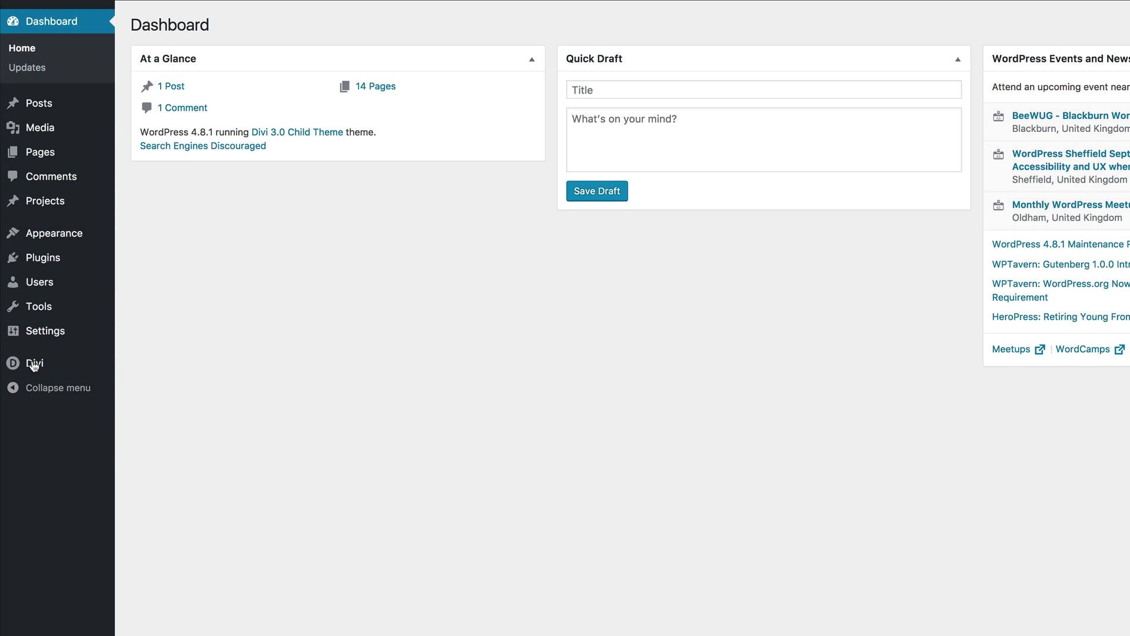
left_click(47, 366)
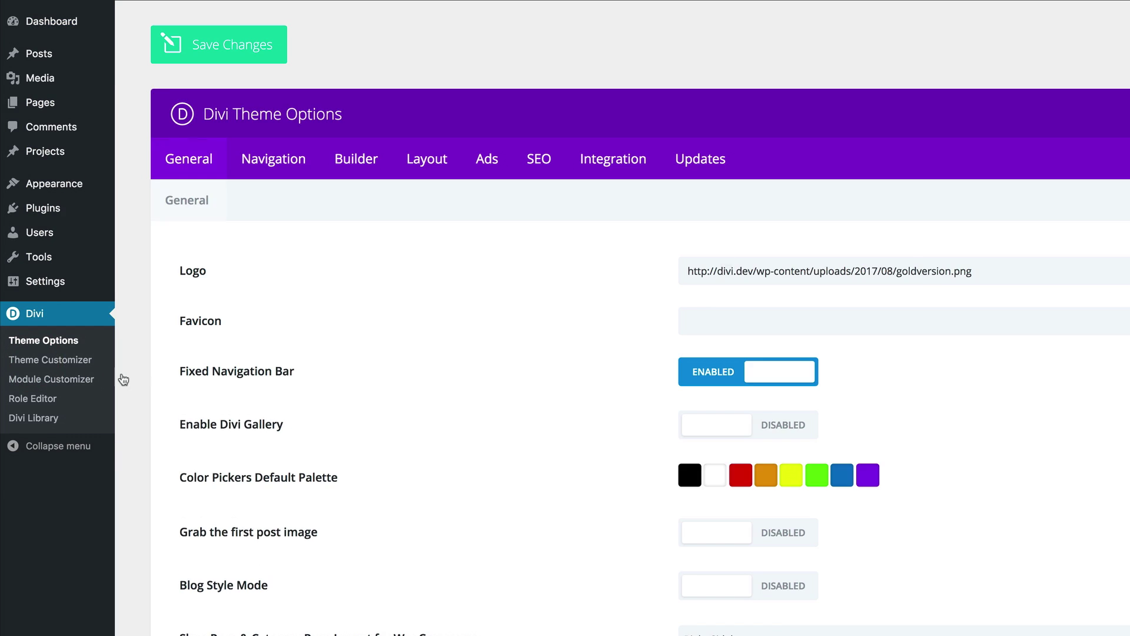
left_click(57, 366)
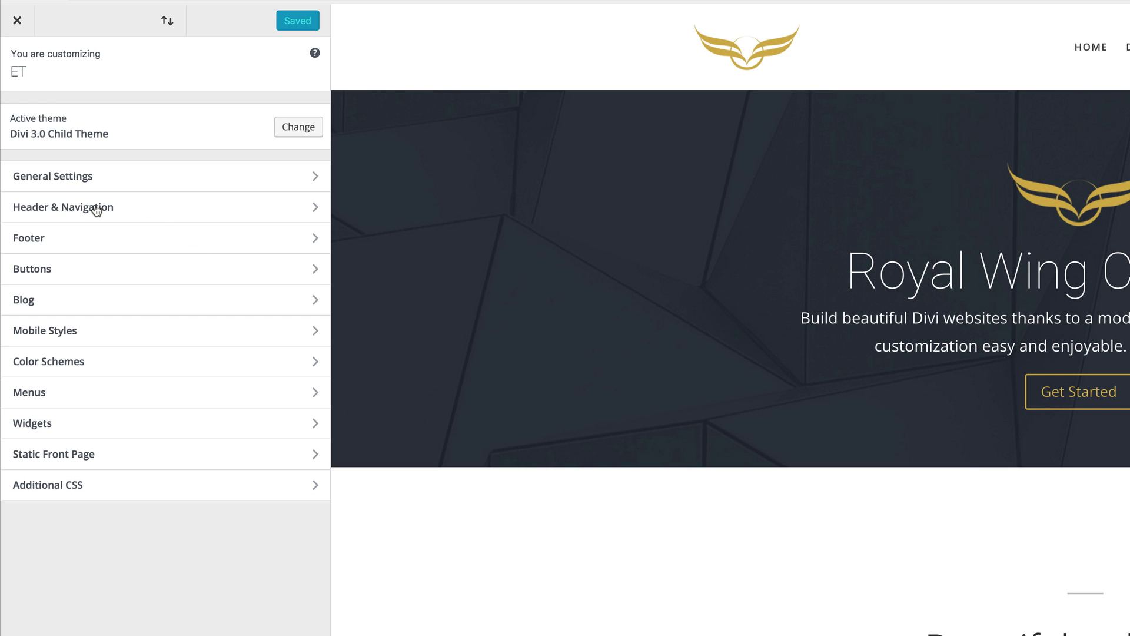
Step: Set Header Format's Header Style to Fullscreen and open the Slide In & Fullscreen Header Settings
left_click(97, 210)
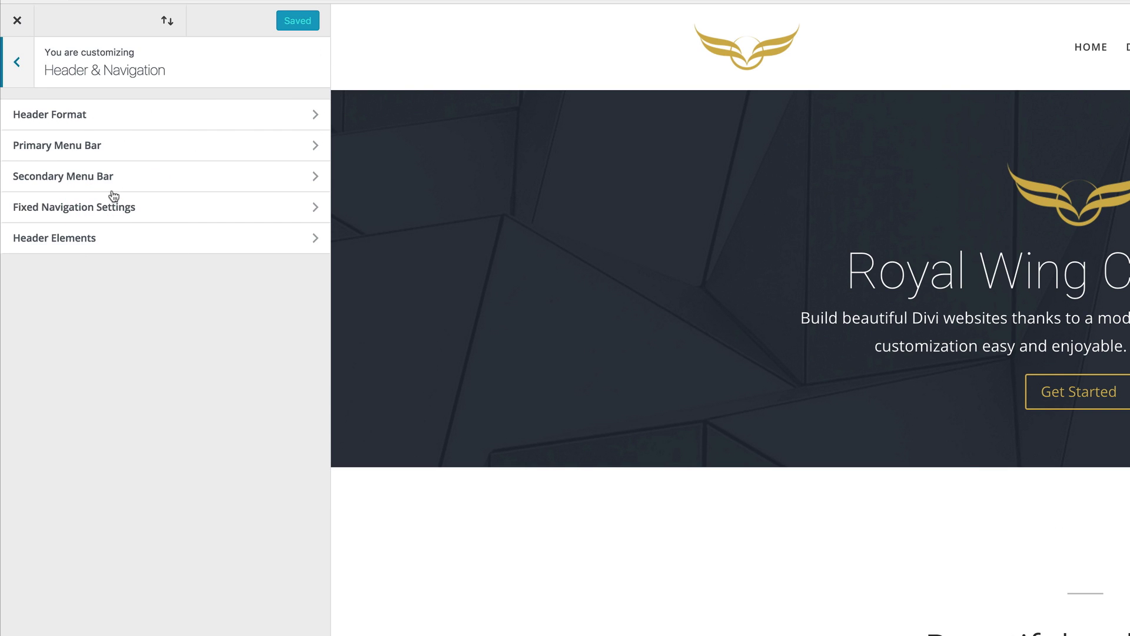
left_click(82, 119)
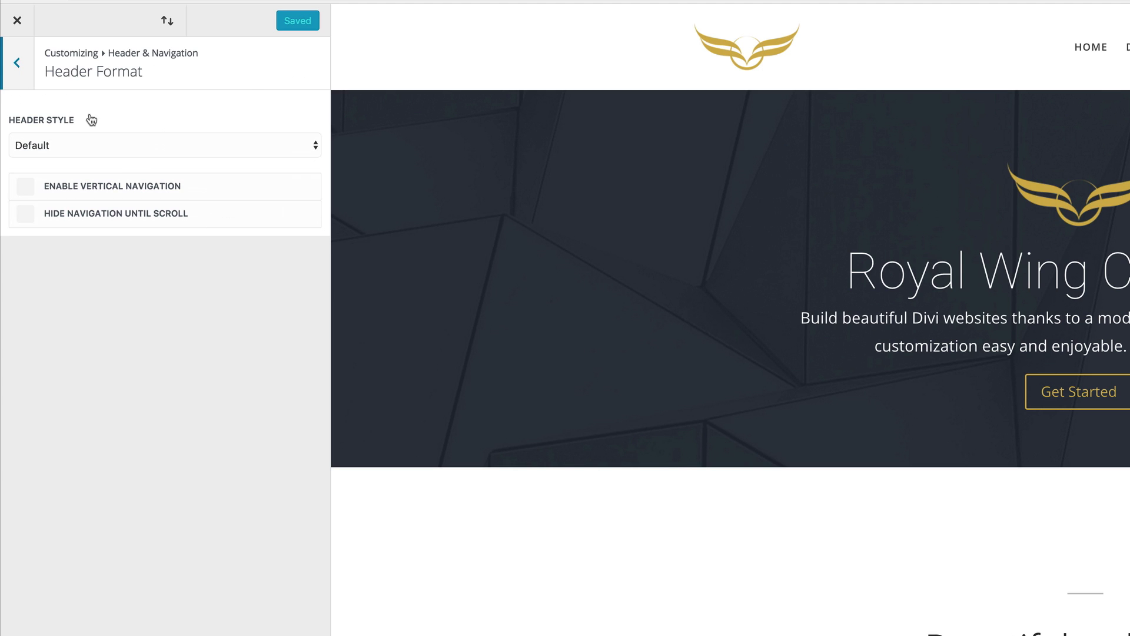
left_click(112, 145)
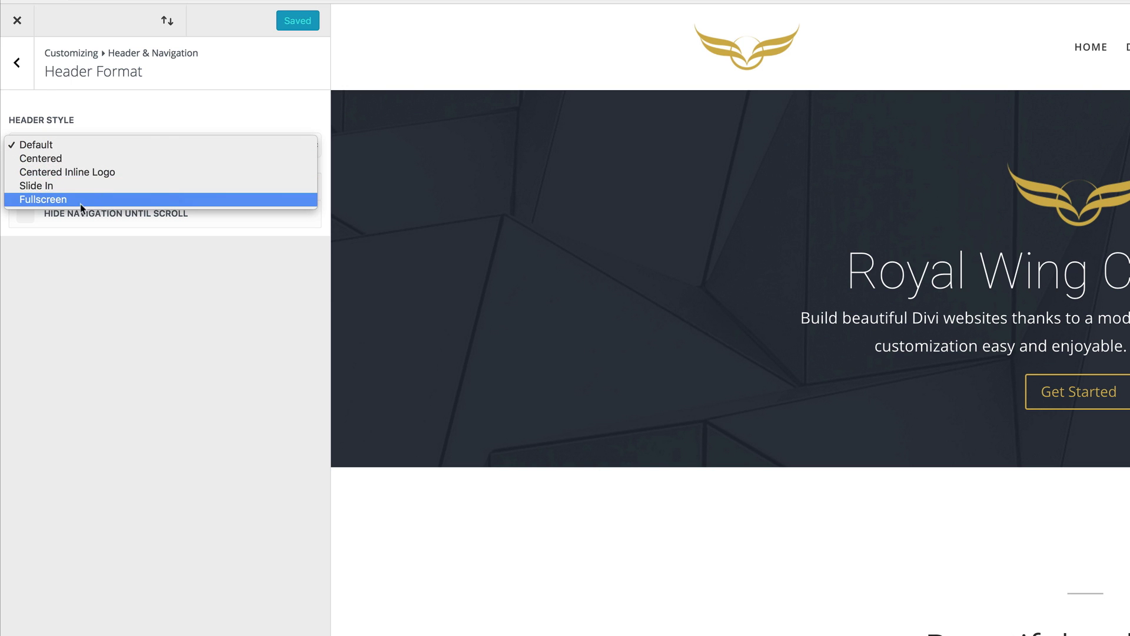
left_click(62, 200)
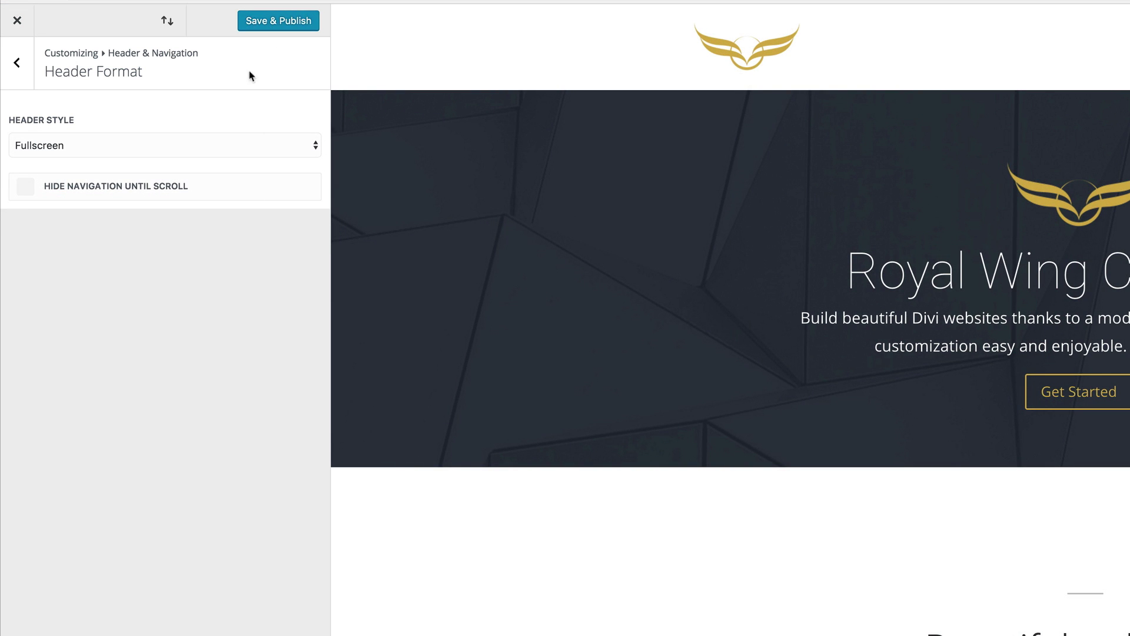
left_click(17, 64)
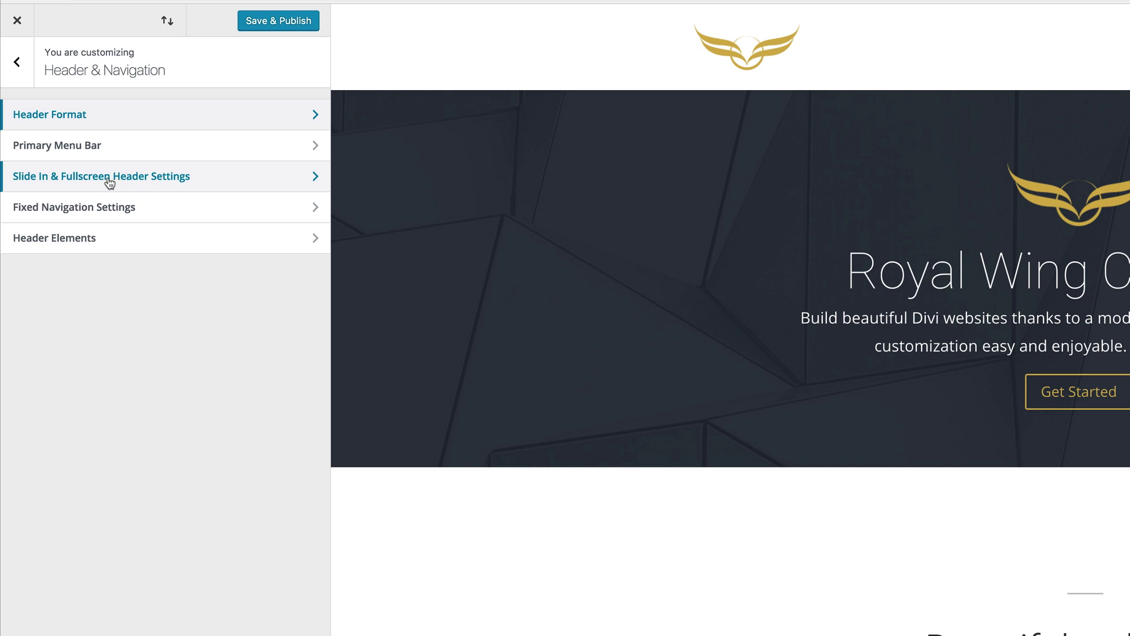
left_click(177, 181)
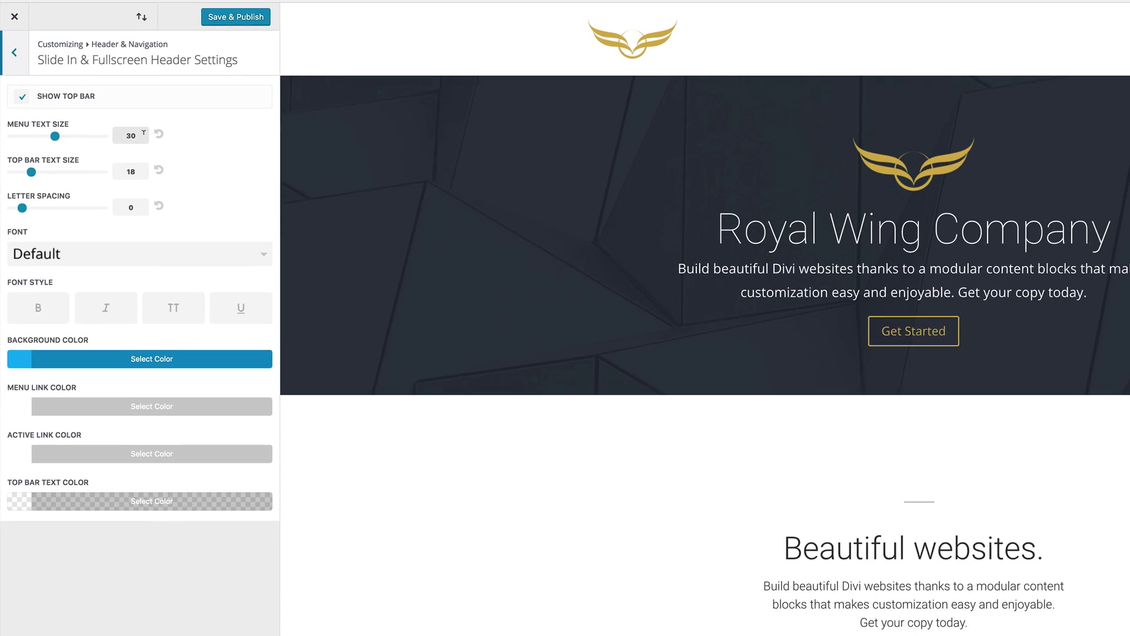
Step: Set the menu text size to 46 and the top bar text size to 24
double_click(144, 133)
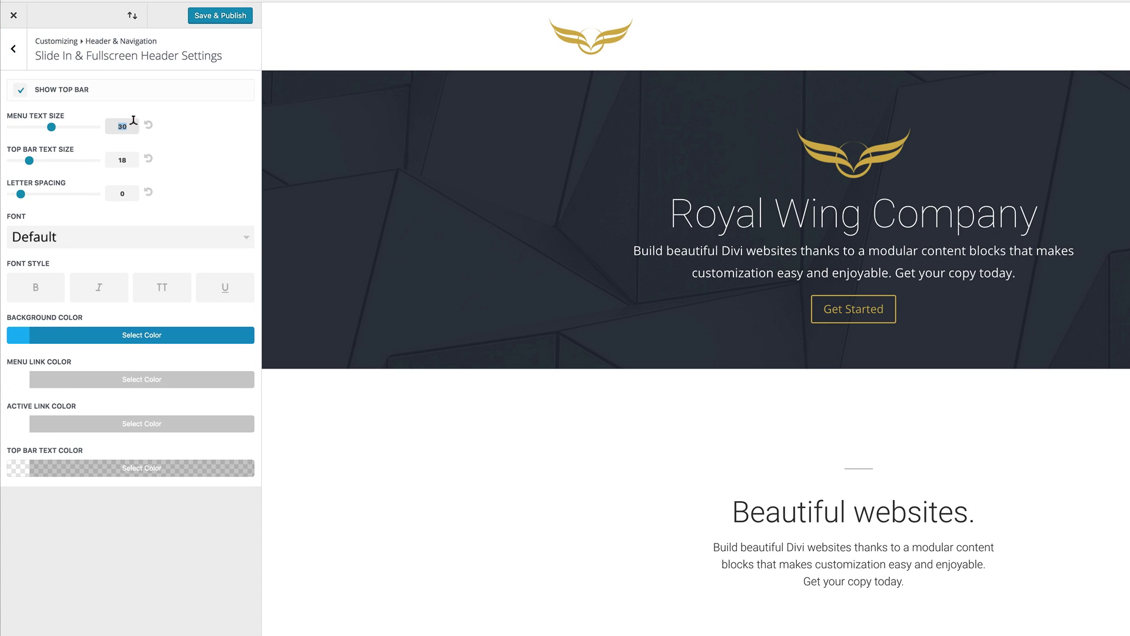
type("46")
left_click(131, 158)
double_click(132, 158)
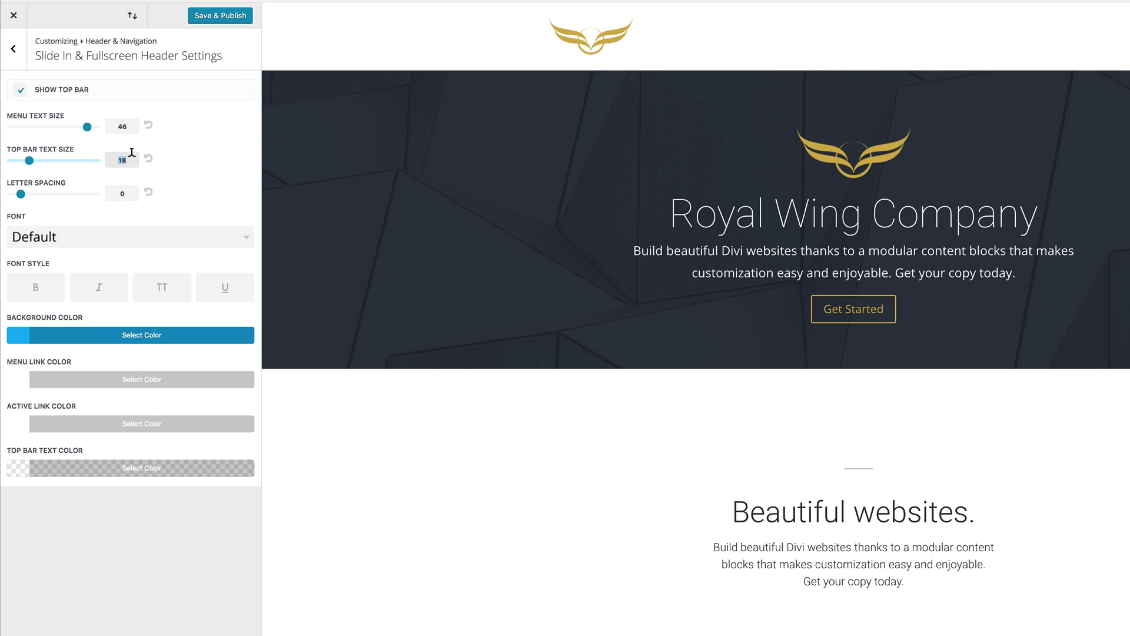
type("24")
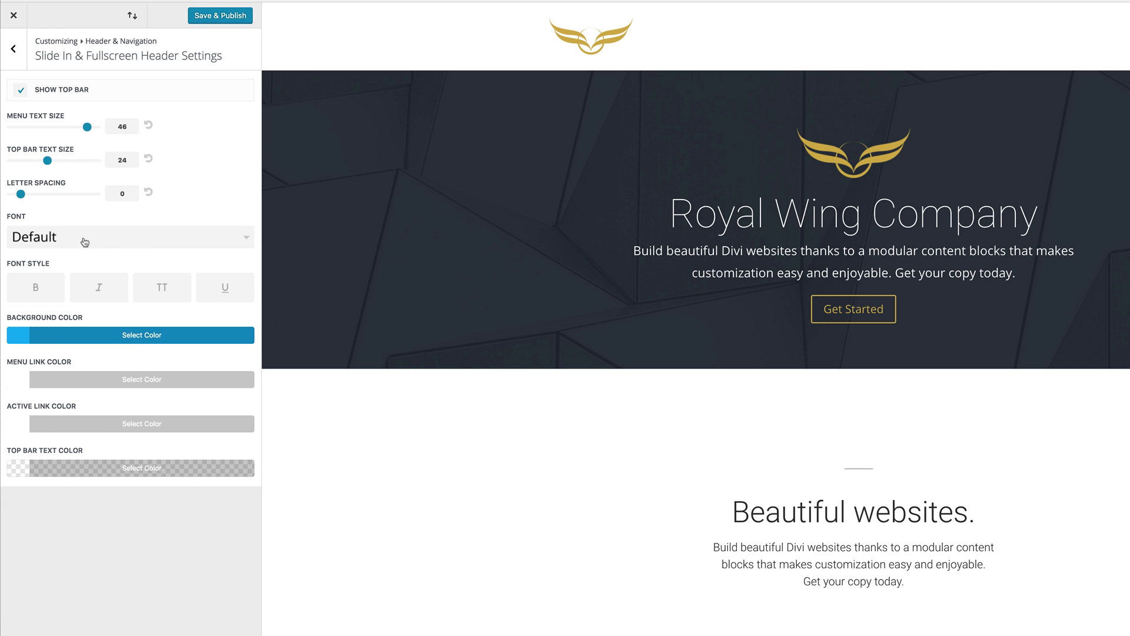
Step: Choose Playfair Display as the fullscreen menu font
left_click(85, 238)
scroll(139, 312, "down", 15)
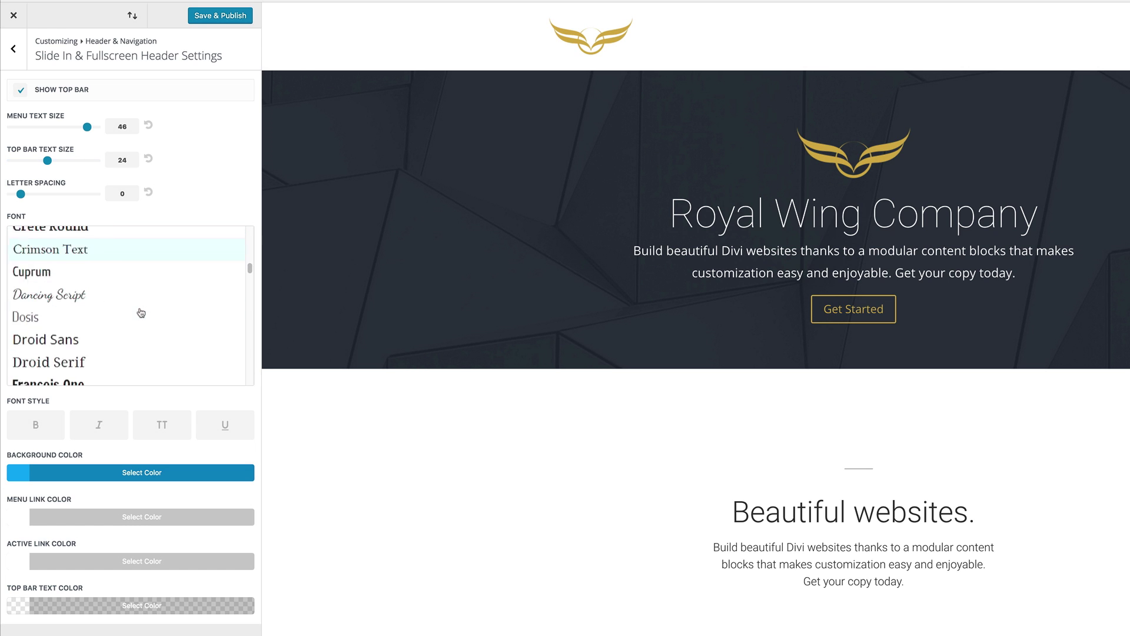
scroll(142, 311, "down", 3)
scroll(141, 312, "up", 3)
scroll(142, 311, "down", 3)
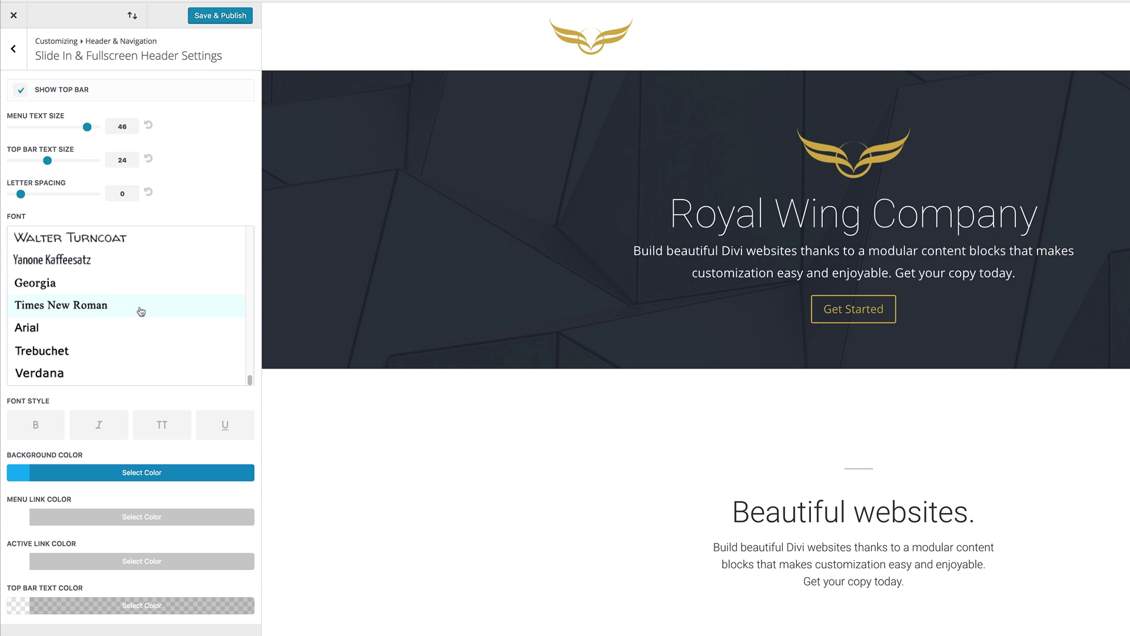
scroll(141, 311, "up", 10)
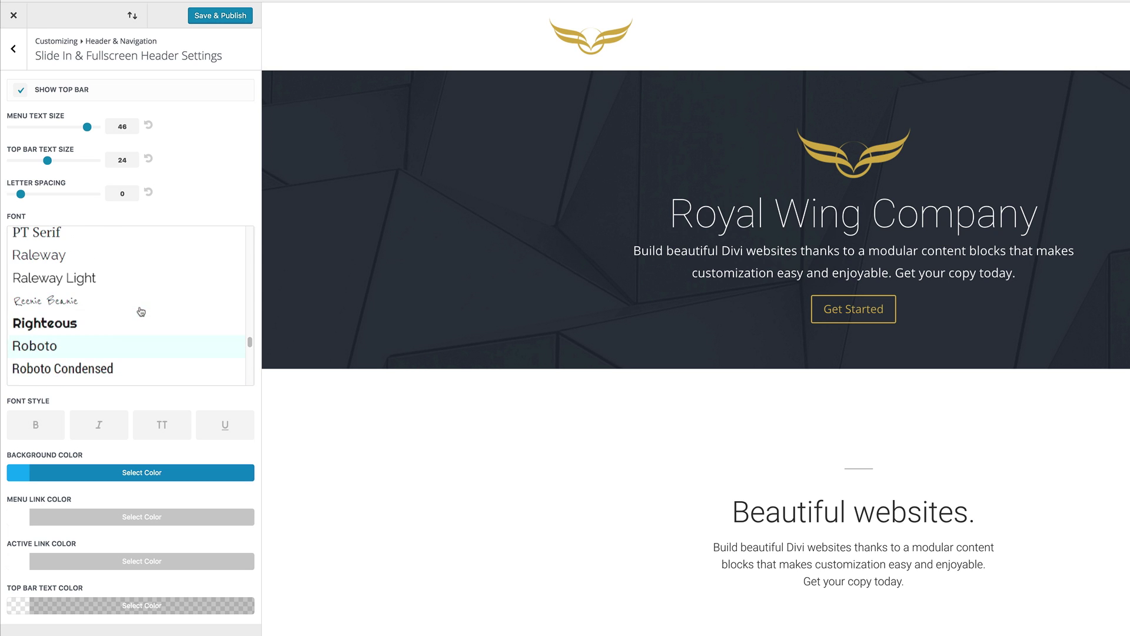
scroll(141, 312, "up", 4)
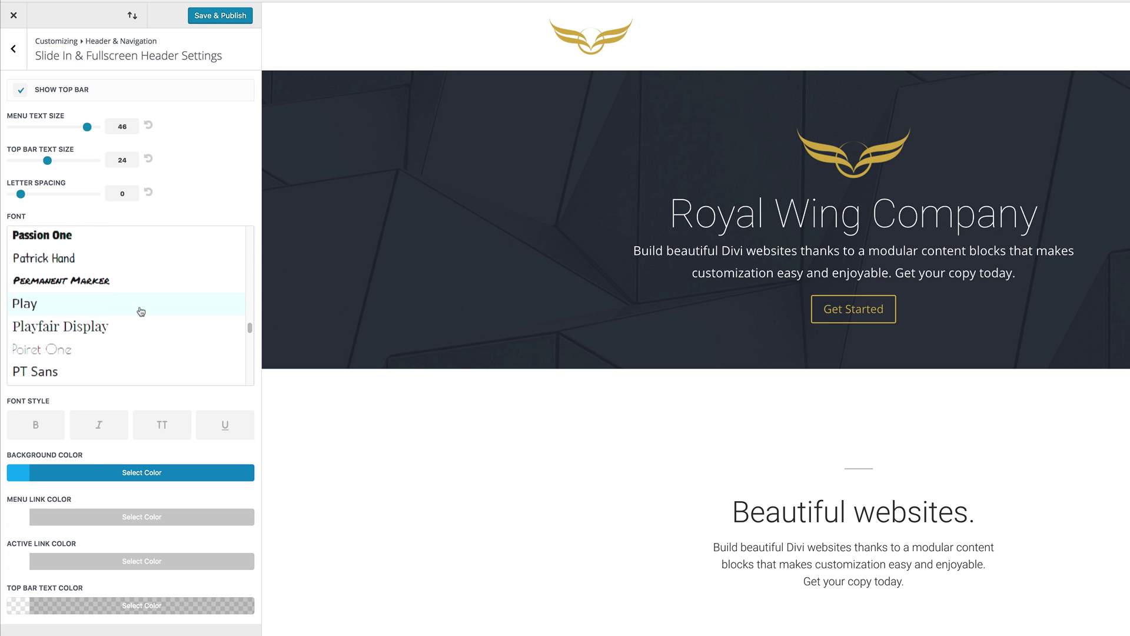
left_click(92, 330)
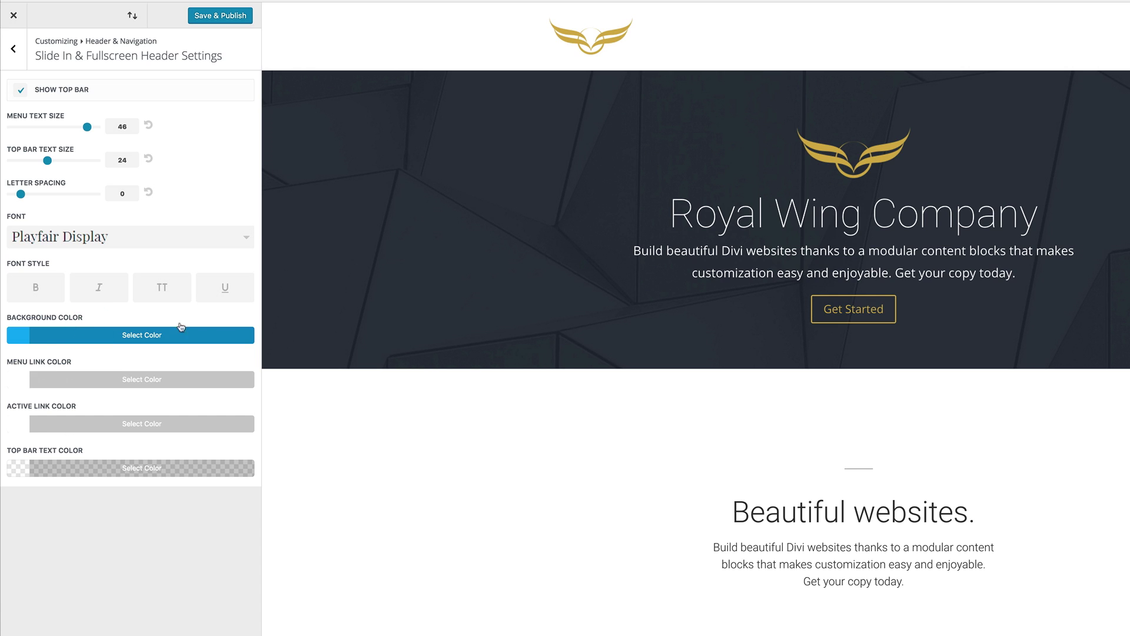
Step: Make the menu text bold and adjust the menu link colour
left_click(35, 287)
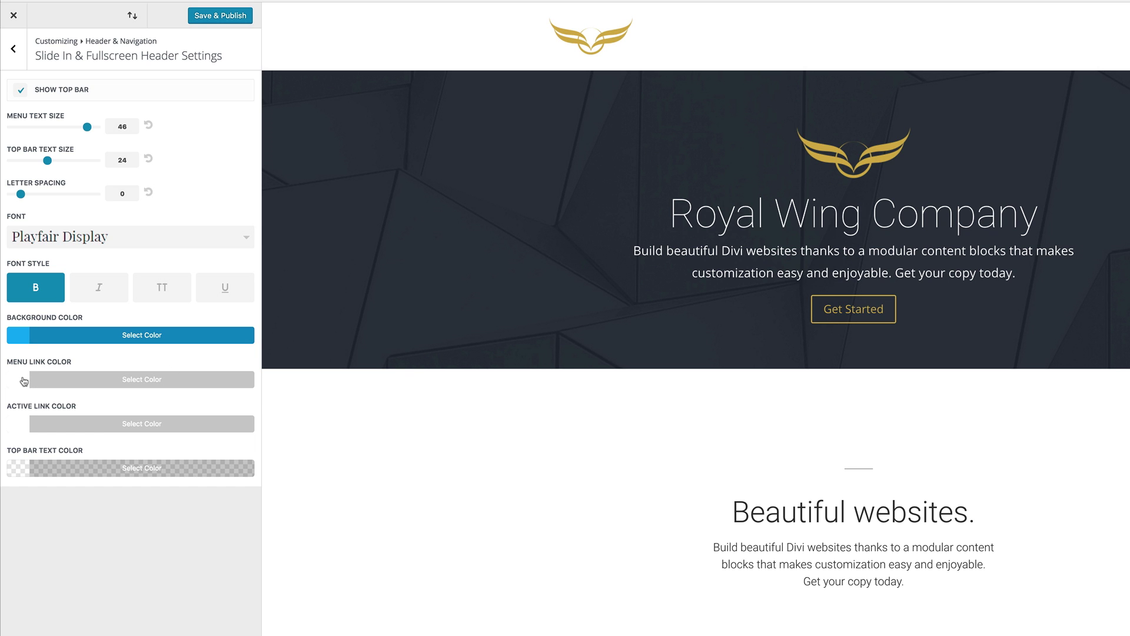
left_click(23, 381)
left_click(229, 451)
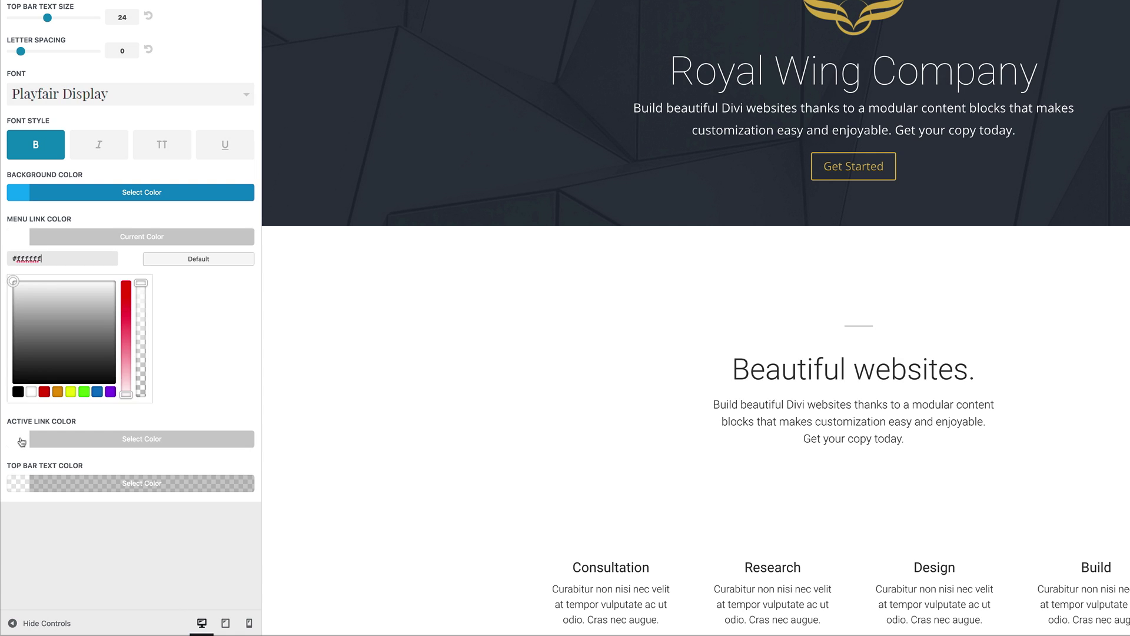
Step: Set the active link colour to #edef86 and the top bar text colour to white #ffffff
left_click(22, 441)
left_click_drag(45, 303, 9, 302)
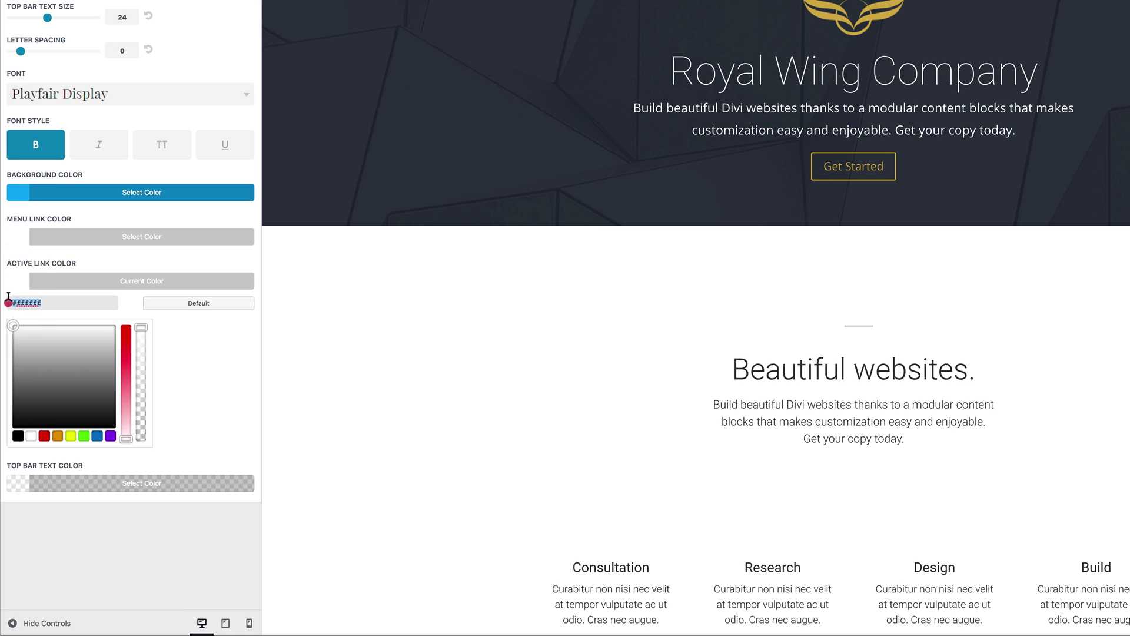
type("#edef86")
left_click(243, 366)
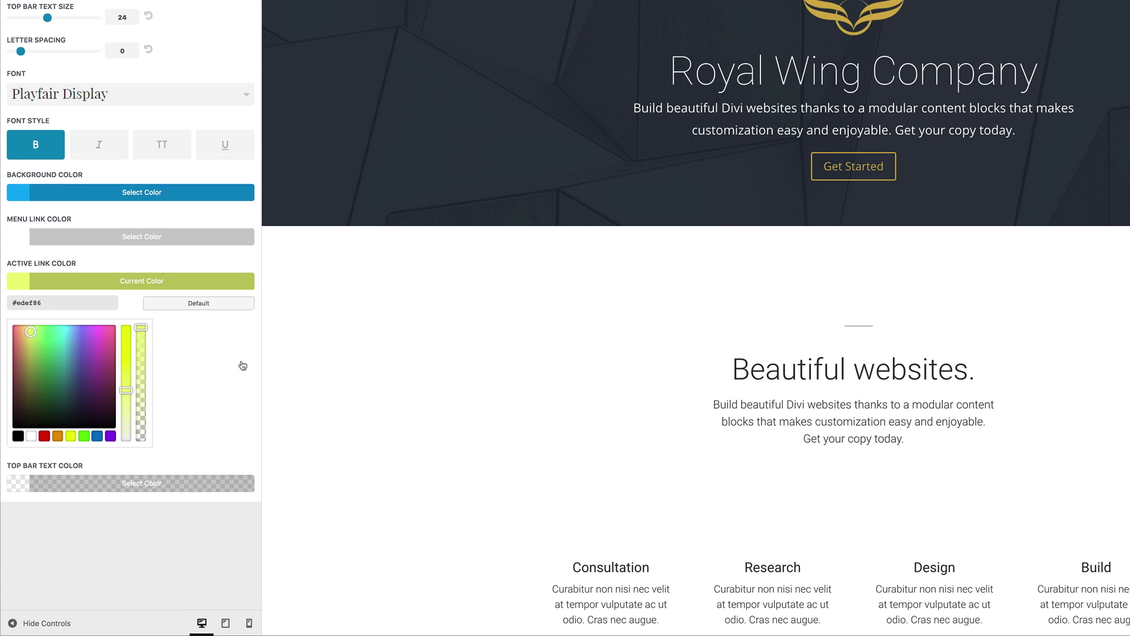
left_click(19, 483)
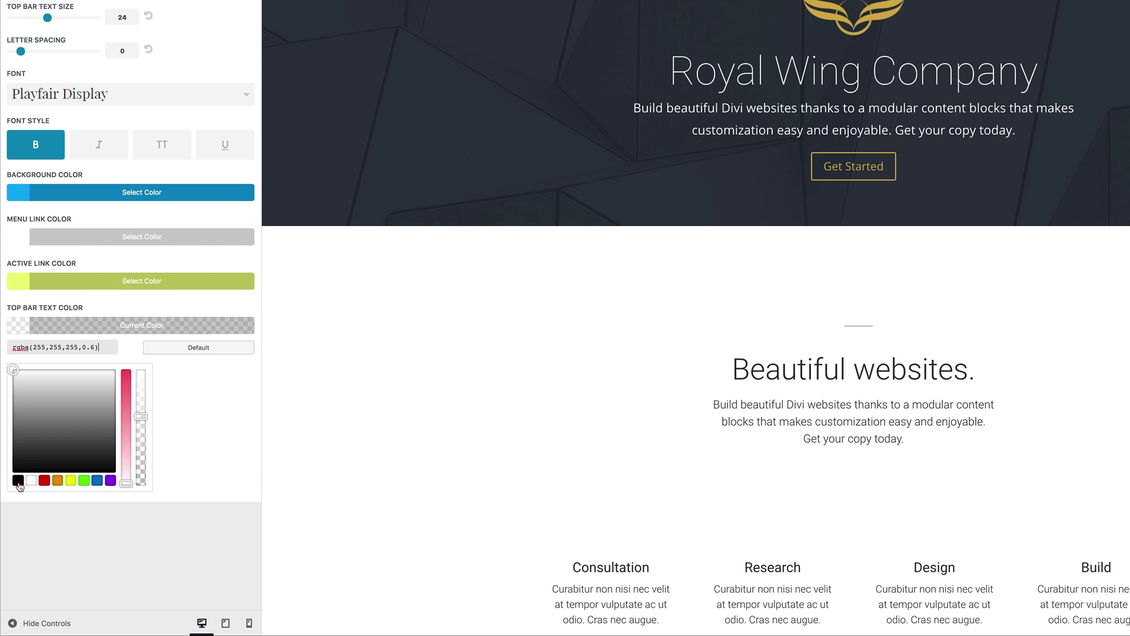
left_click(31, 480)
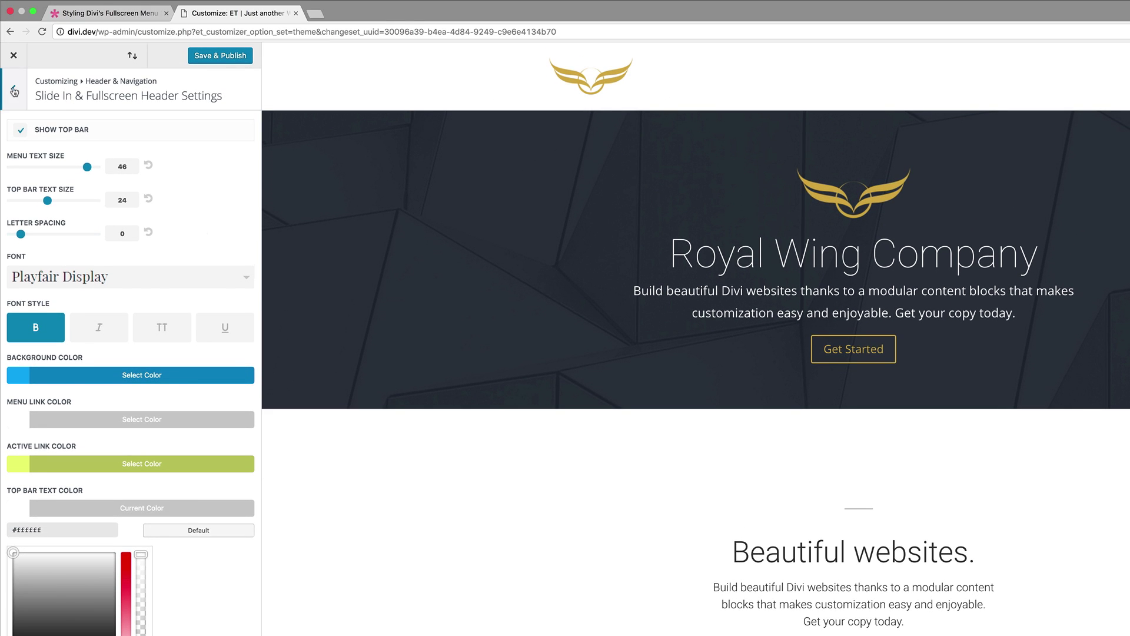
Step: In Header Elements, turn on Show Social Icons and Show Search Icon
left_click(15, 91)
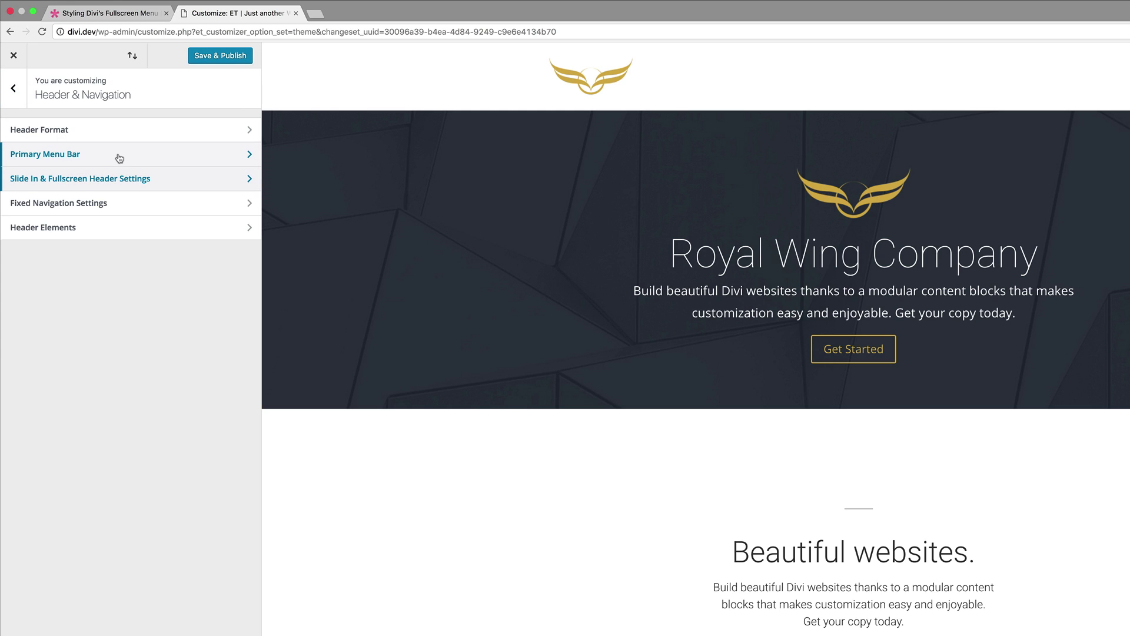
left_click(60, 232)
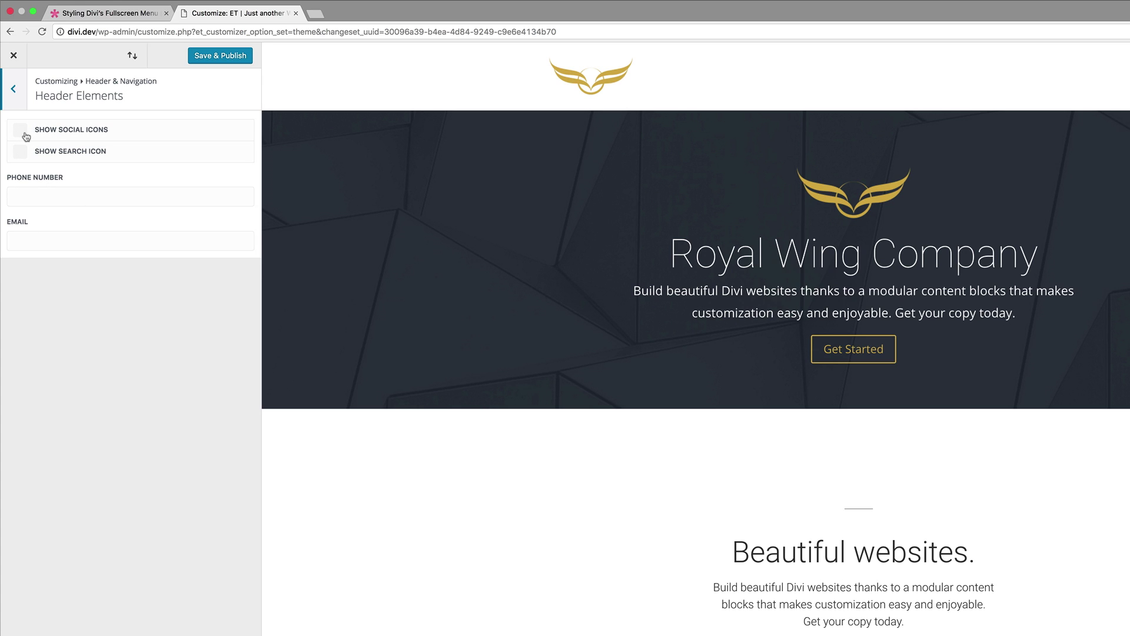
left_click(25, 133)
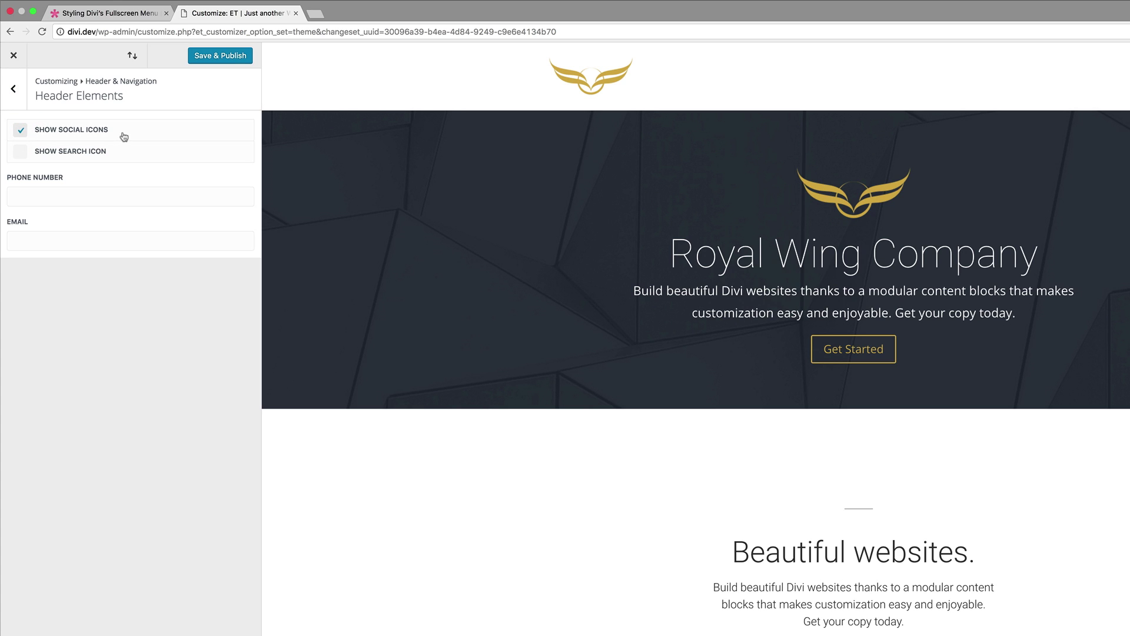
left_click(19, 154)
Step: Fill in the header phone number and contact e-mail, then Save & Publish
left_click(67, 193)
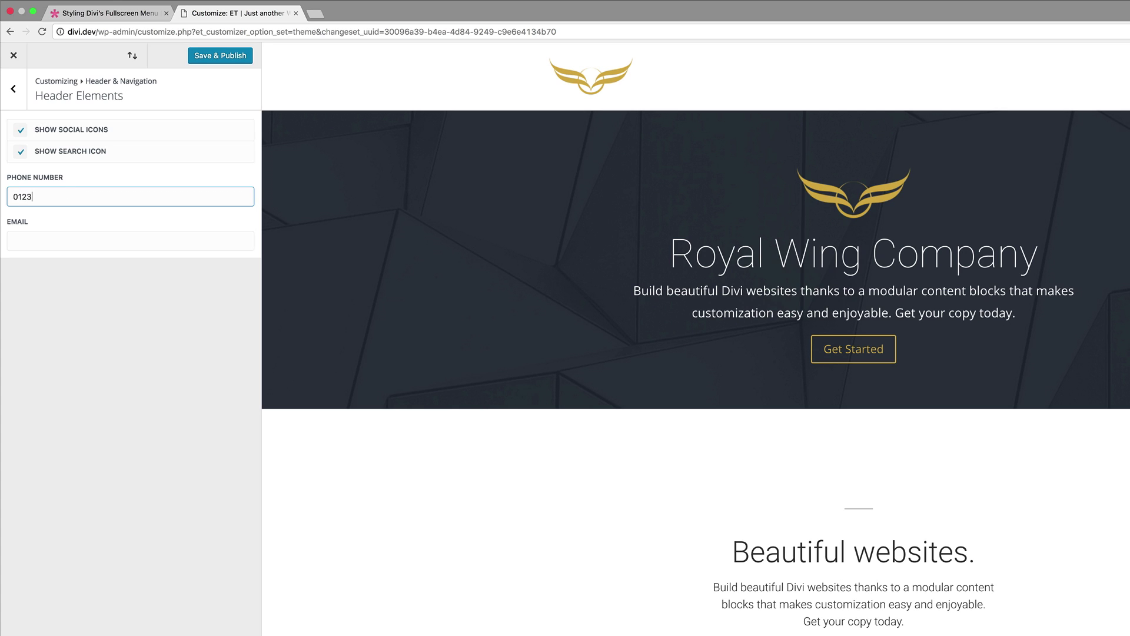
type("0123456789")
left_click(81, 236)
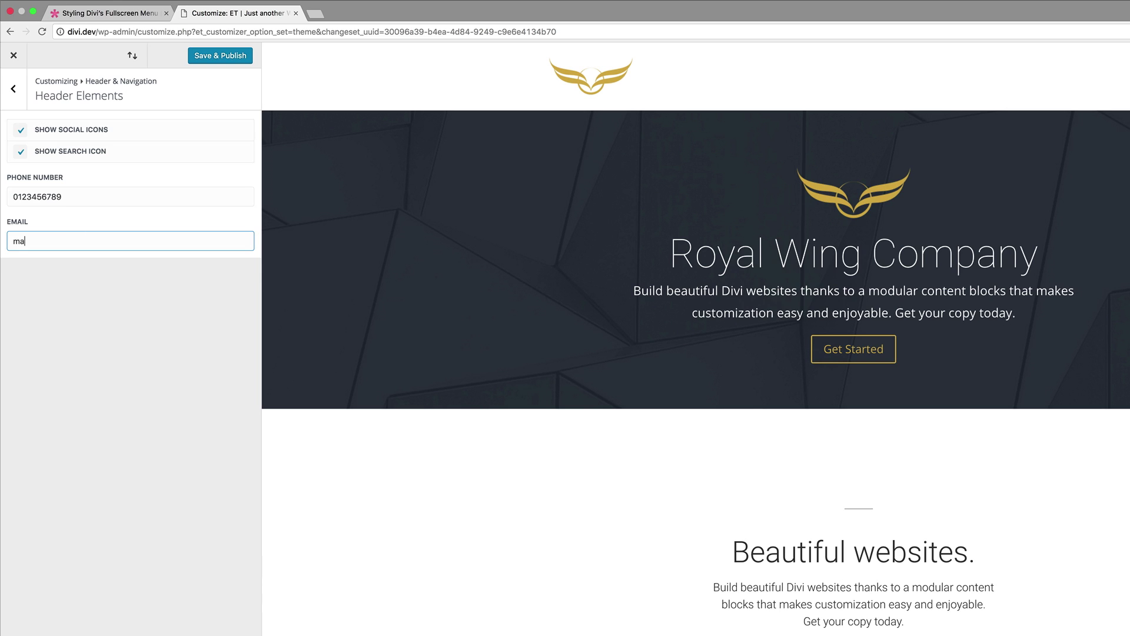
left_click(232, 56)
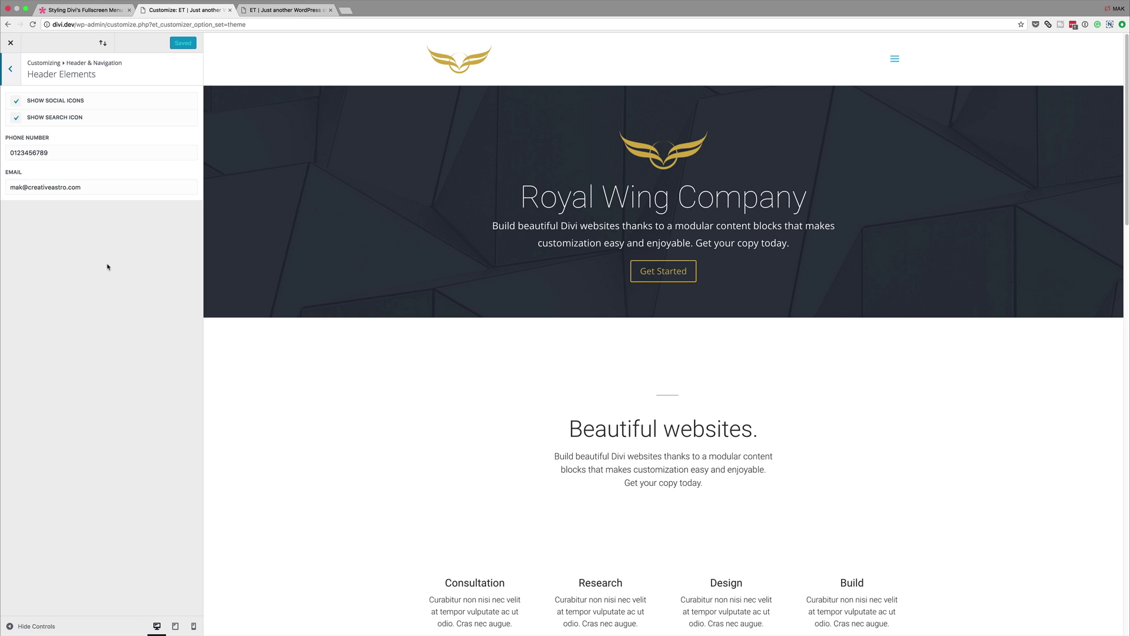
Step: Reload the live site and open the fullscreen menu to see the new contact details
left_click(276, 10)
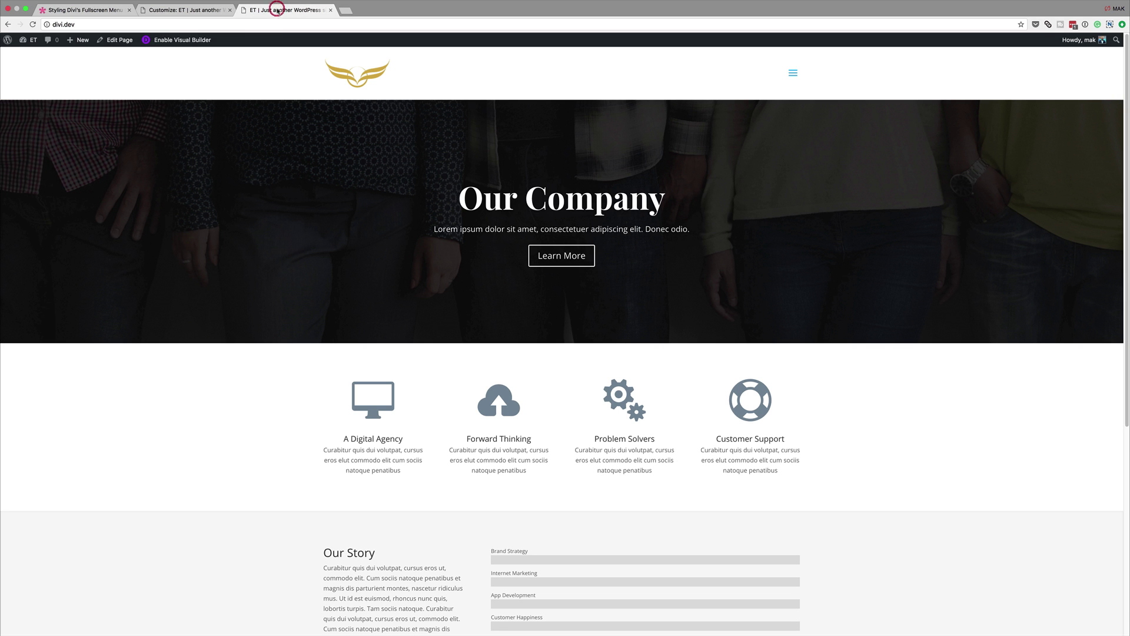
left_click(34, 26)
left_click(794, 75)
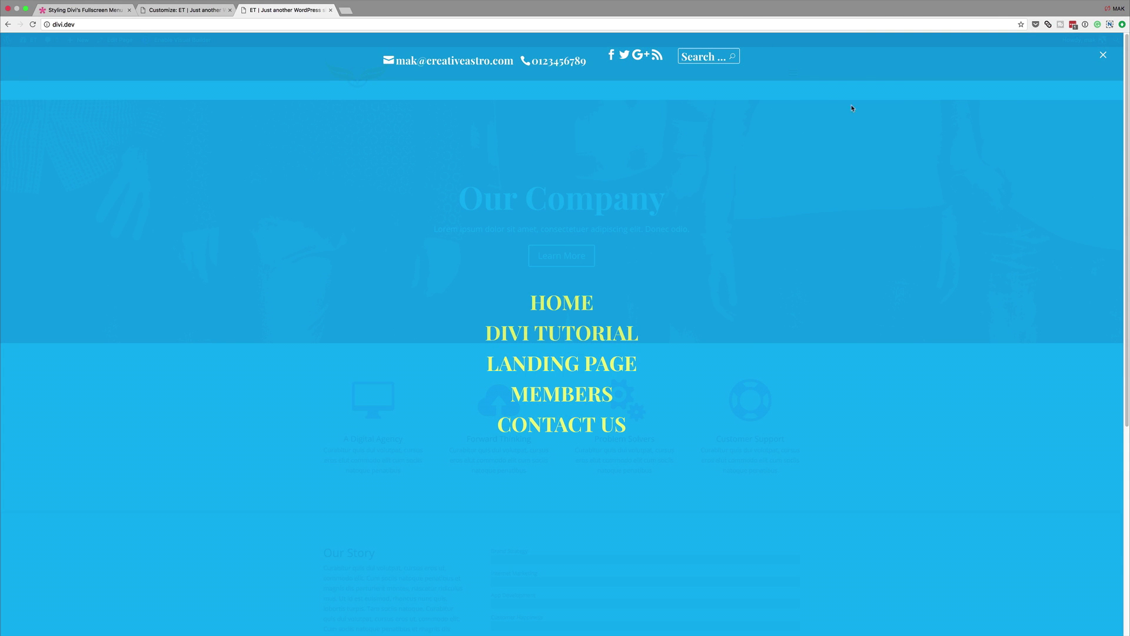
Step: Return to the Customizer and back out to its main settings list
left_click(187, 11)
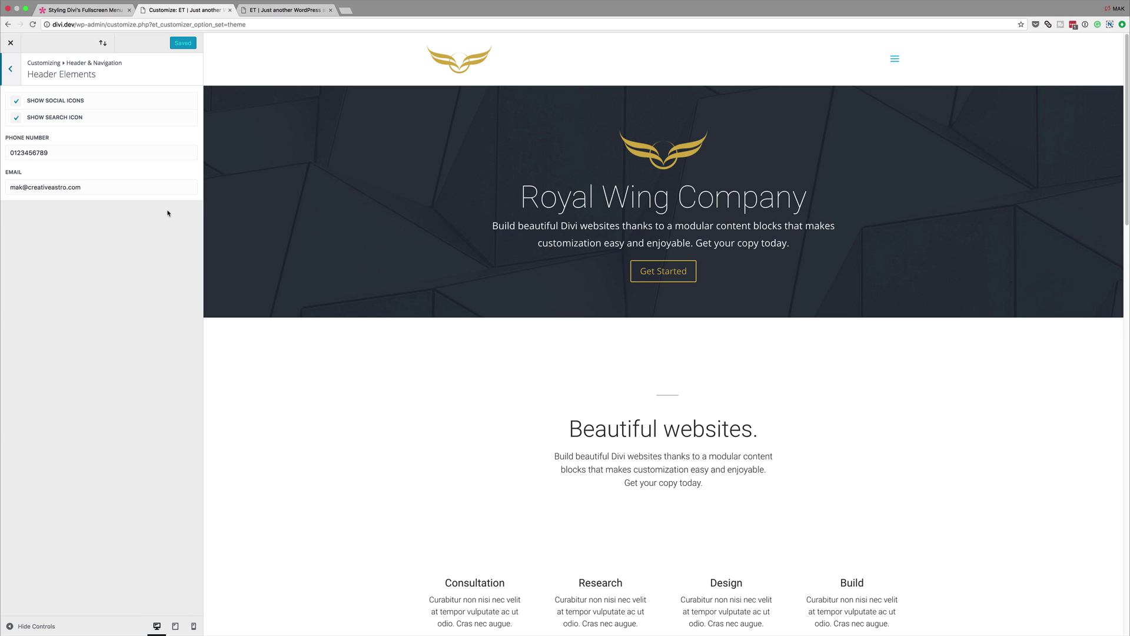
left_click(14, 72)
left_click(13, 71)
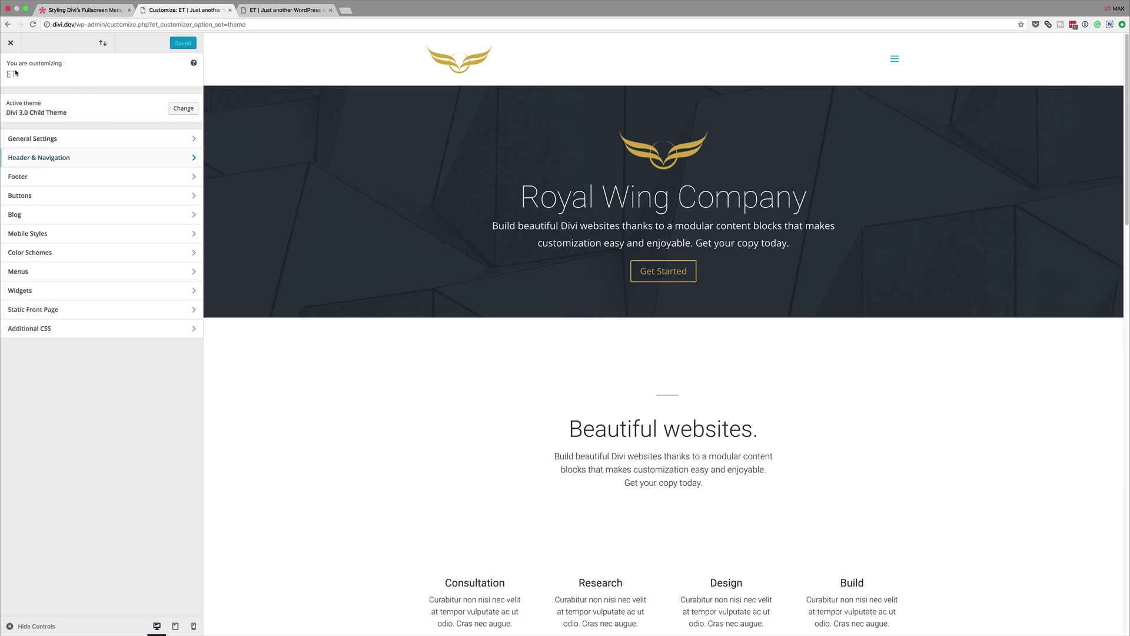
Step: In Additional CSS, paste a desktop media query, split-layout fullscreen rules and larger search bar CSS, then publish
left_click(46, 331)
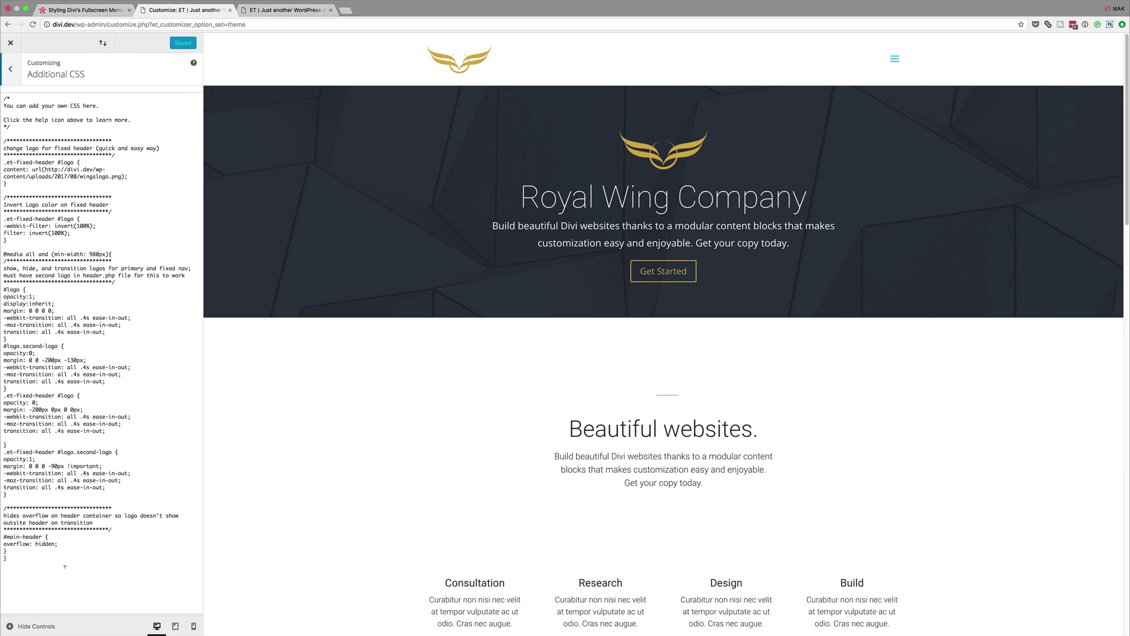
left_click(24, 561)
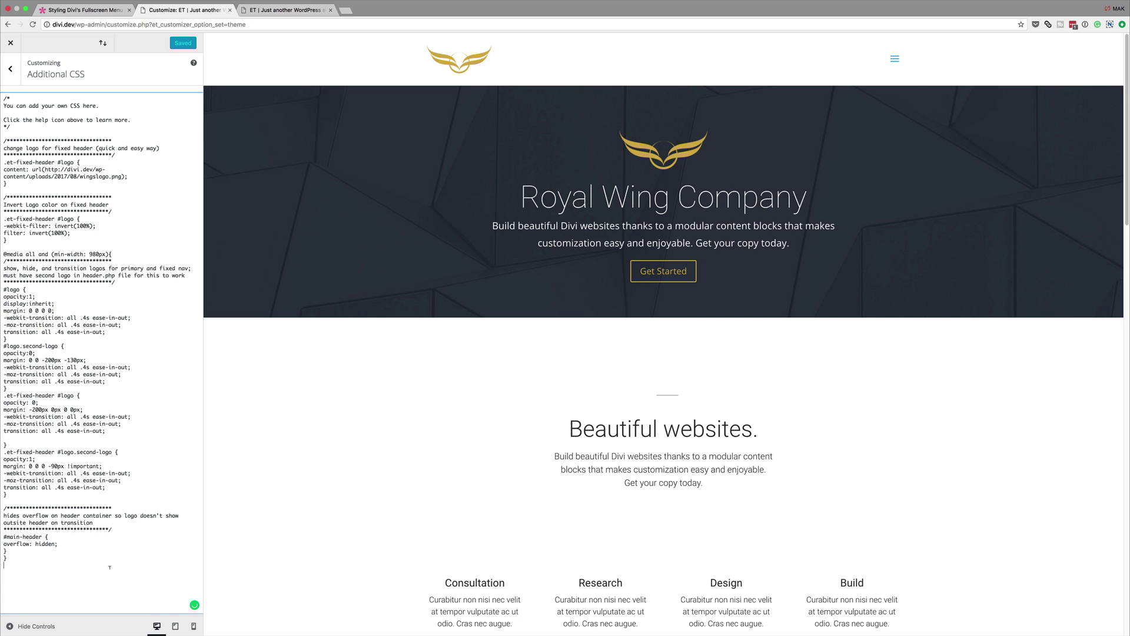
type("@media all and (min-width: 980px){  }")
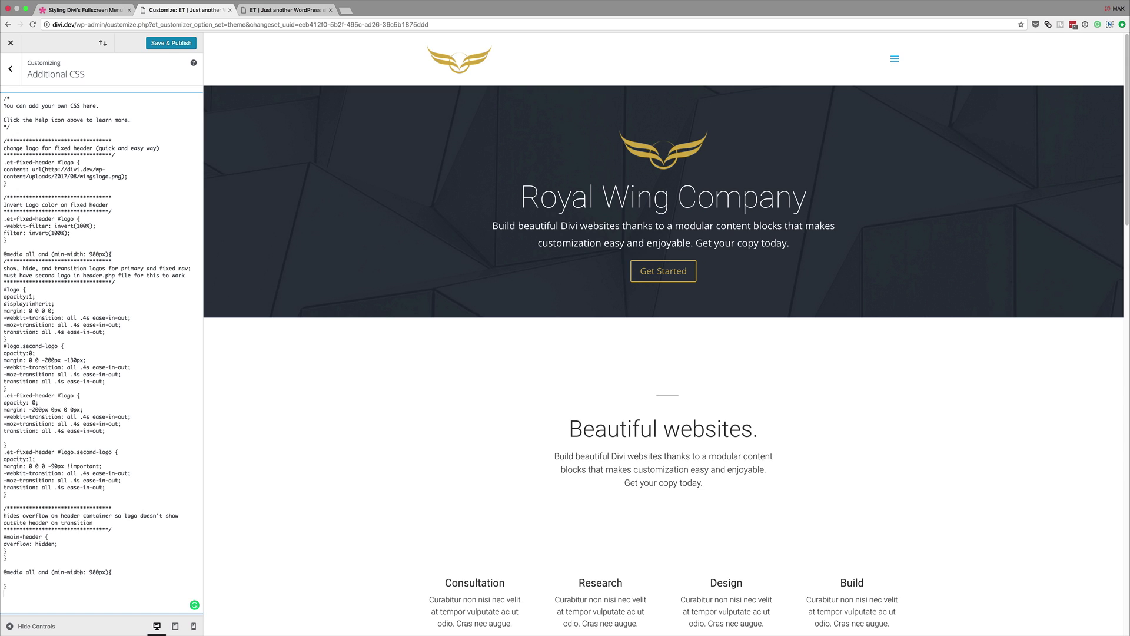
type("/*adjust position of navigation menu*/ .et_header_style_fullscreen .et_pb_fullscreen_nav_container {     width: 50%; }  .et_slide_in_menu_container.et_pb_fullscreen_menu_opened.et_pb_fullscreen_menu_animated {     padding-top: 0px !important; }  /*adjust position of top bar elements*/ .et_header_style_fullscreen .et_slide_menu_top {     width: 50%;     text-align: center;     display: table !important;     vertical-align: middle;     position: initial;     float: right!important;     height: 100%; } .et_header_style_fullscreen .et_pb_top_menu_inner {     display: table-cell !important;     position: relative;     vertical-align: middle;     text-align: left!important;     padding: 0 15%;     width: 100%; }  .et_header_style_fullscreen .et_slide_menu_top ul.et-social-icons {     width: 100%; }  .et_header_style_fullscreen div#et-info {     float: none!important;     width: 100%; }  .et_header_style_fullscreen div#et-info span {     display: block;     margin-bottom: 30px;  }")
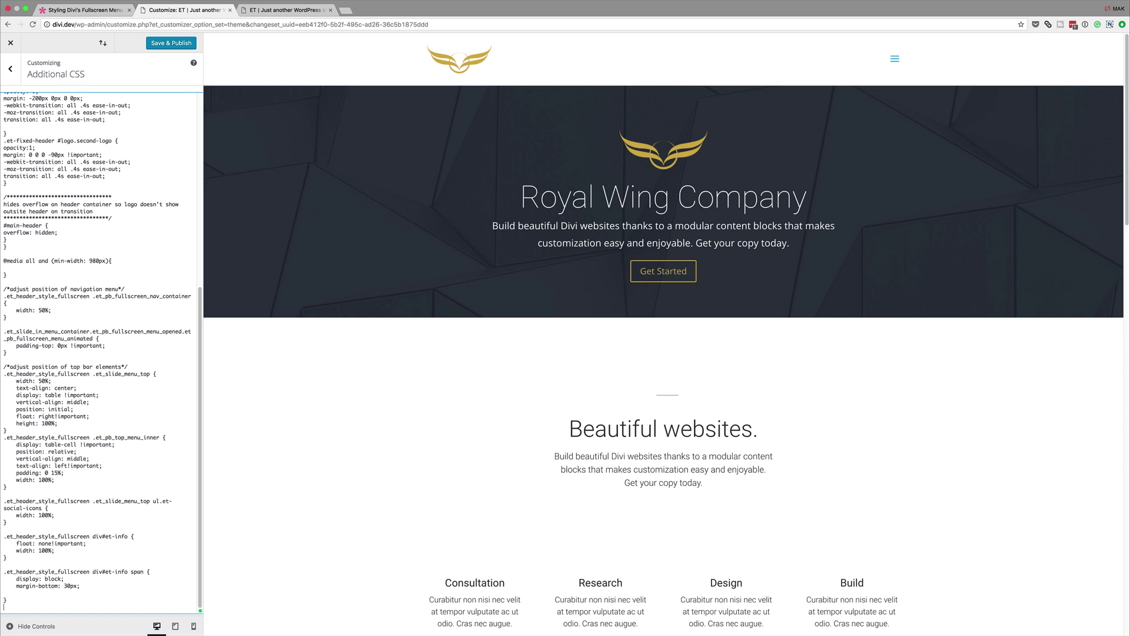
scroll(100, 354, "down", 1)
type("/*make search bar and icon larger*/ .et_header_style_fullscreen .et_slide_menu_top .et-search-form {     margin-top: 30px !important;     margin-bottom: 15px;     width: 100% !important;     max-width: 300px !important;     padding: 25px !important; } .et_slide_menu_top button#searchsubmit_header{     width: 50px;     height: 41px; } .et_slide_menu_top button#searchsubmit_header:before {     font-size: 22px; }")
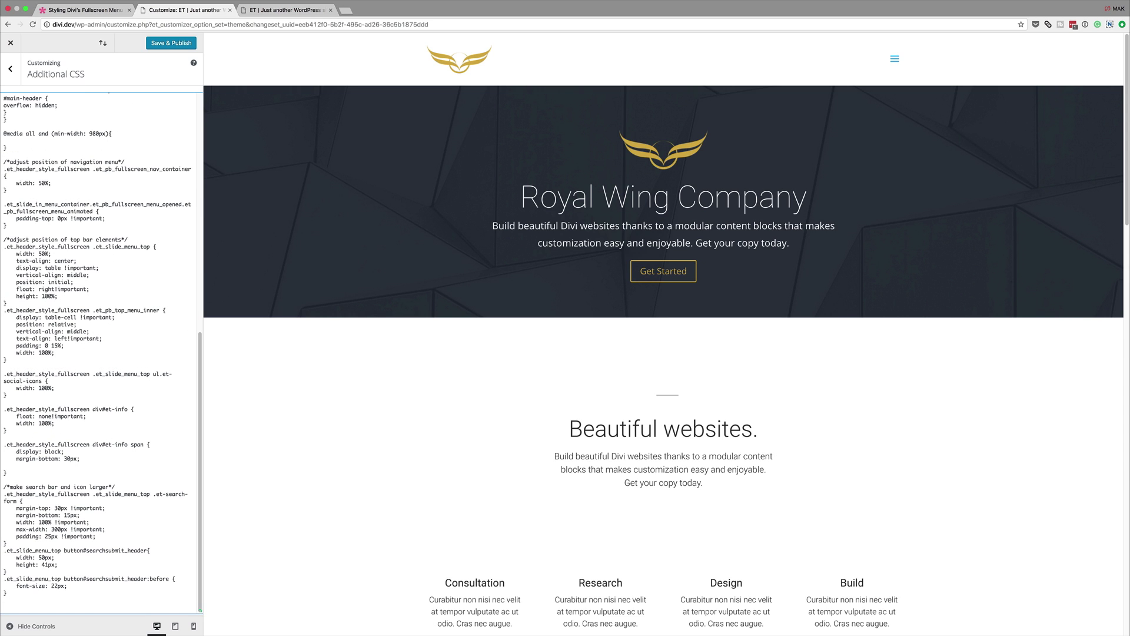
left_click(171, 43)
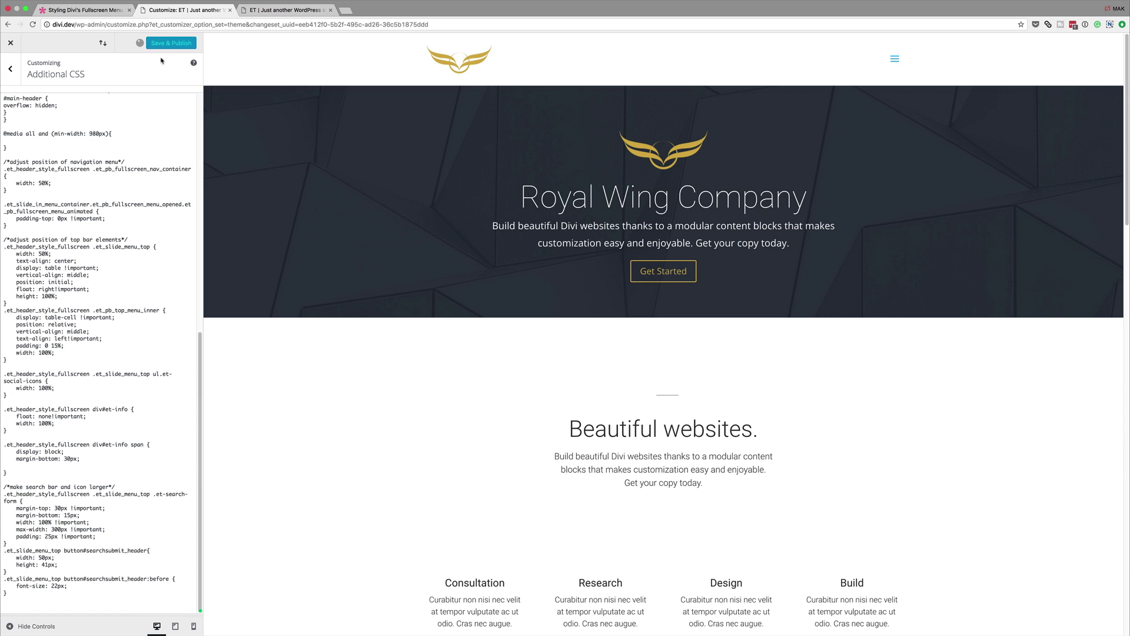
Step: Reload the live site and open the fullscreen menu to check the new split layout
left_click(286, 10)
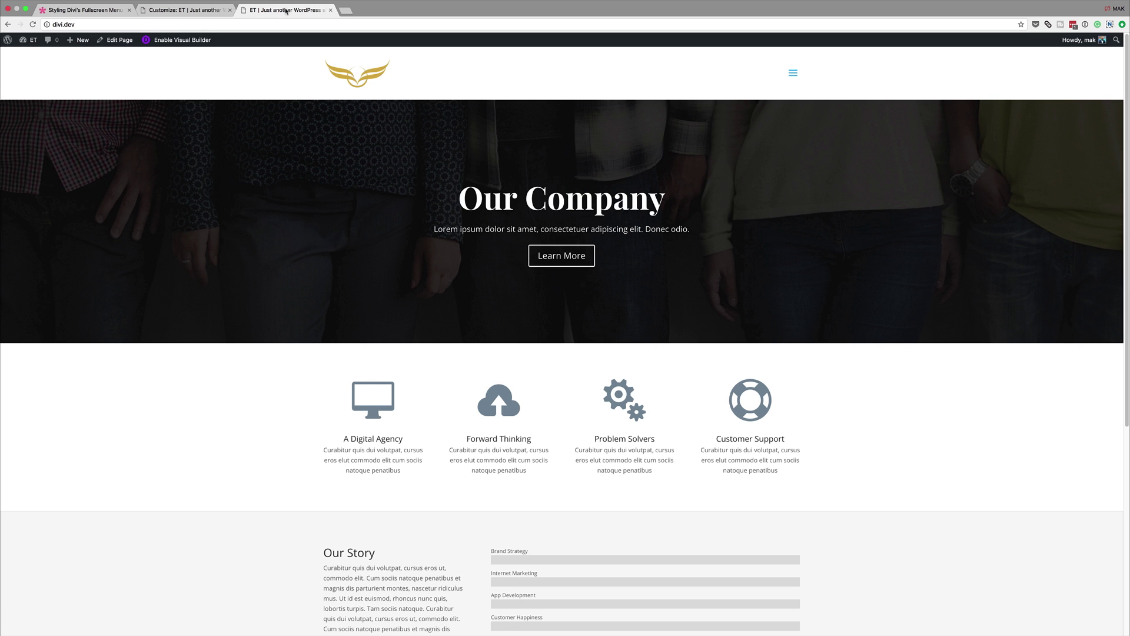
left_click(32, 25)
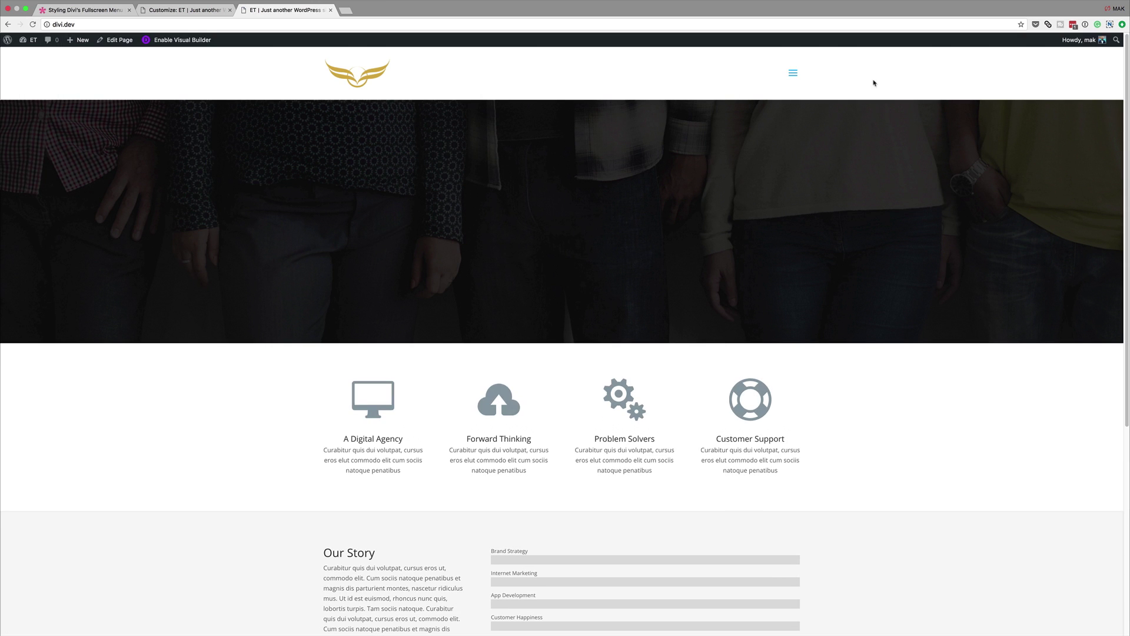
left_click(794, 75)
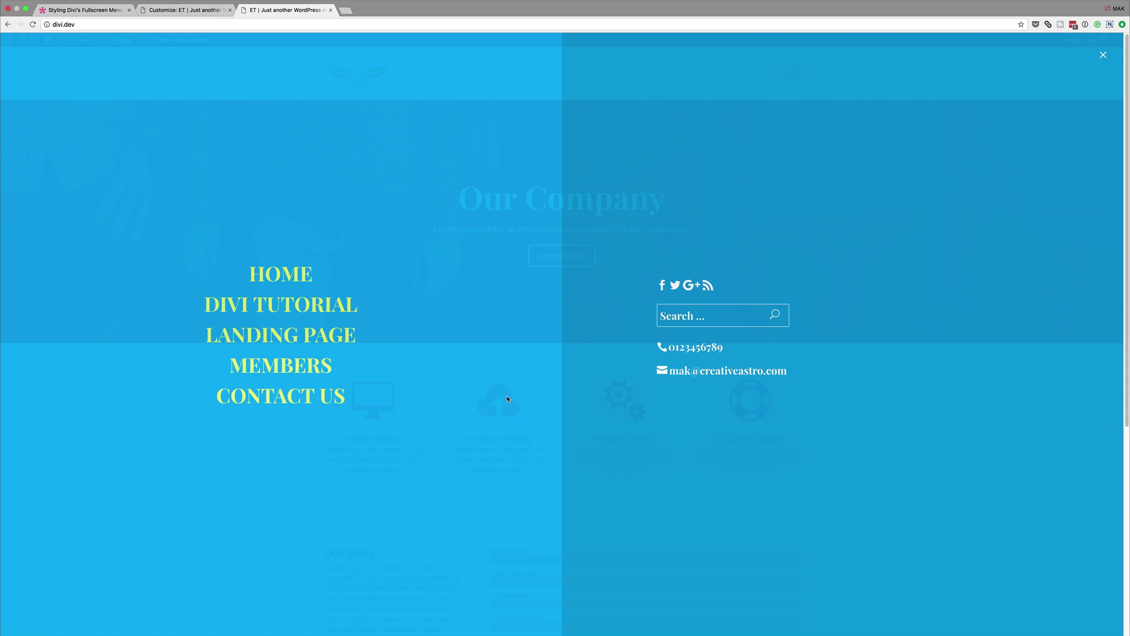
Step: Add CSS for right-aligned links, 120px close icon, no background overlay, opacity 1 and 34px submenu arrows
key("ctrl+shift+Tab")
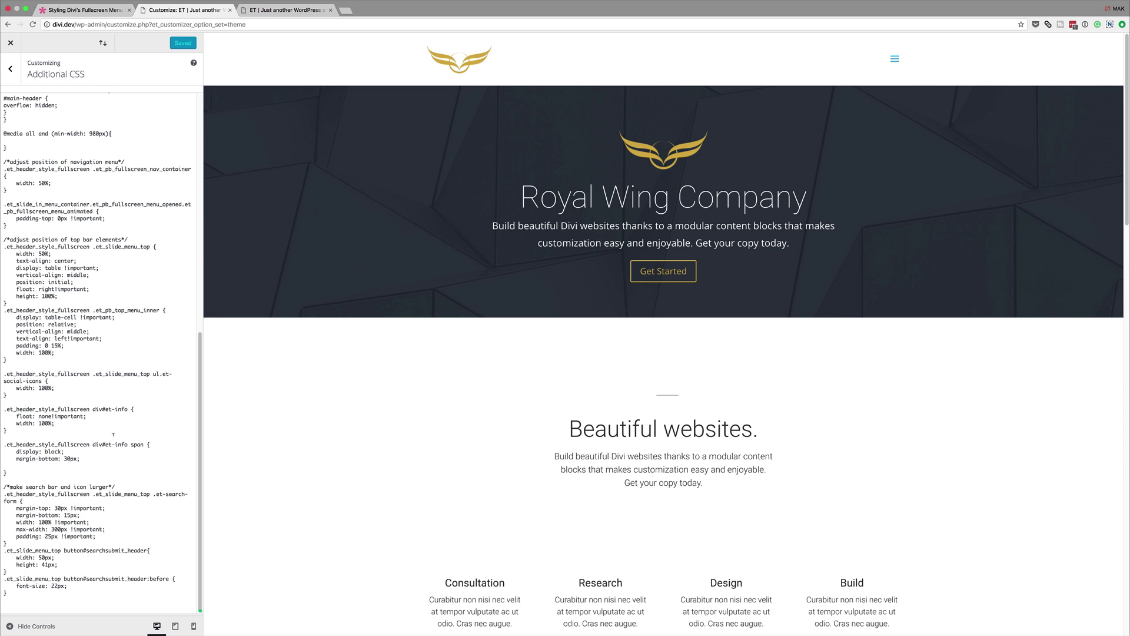
left_click(30, 600)
type("/*make menu right aligned*/ .et_header_style_fullscreen ul#mobile_menu_slide {     text-align: right;     padding: 0 15%; }")
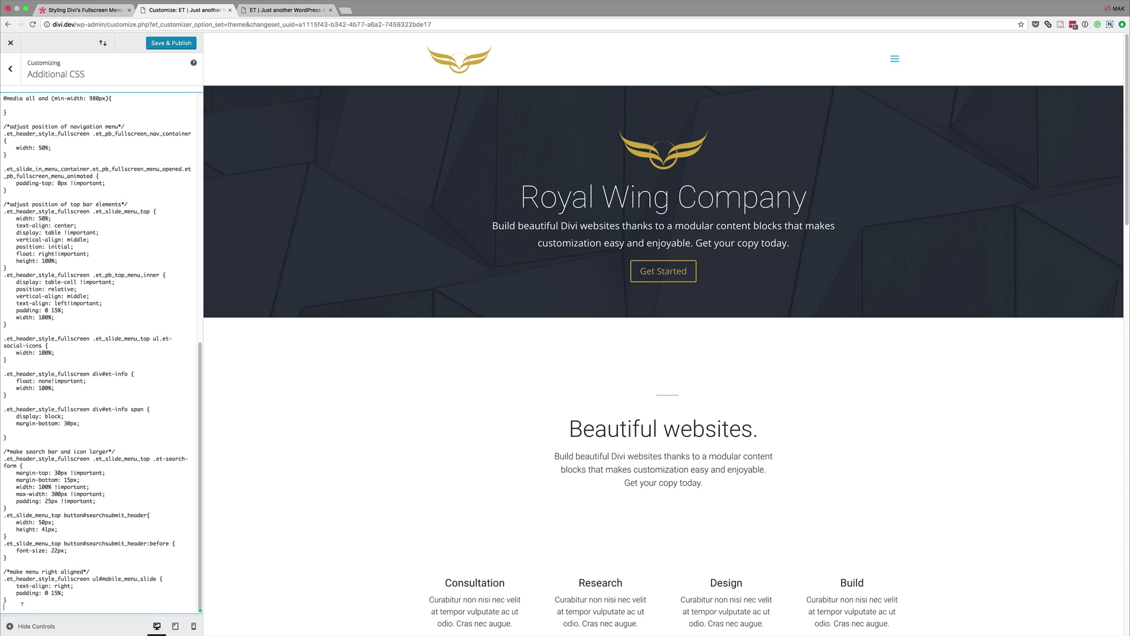
scroll(23, 602, "down", 1)
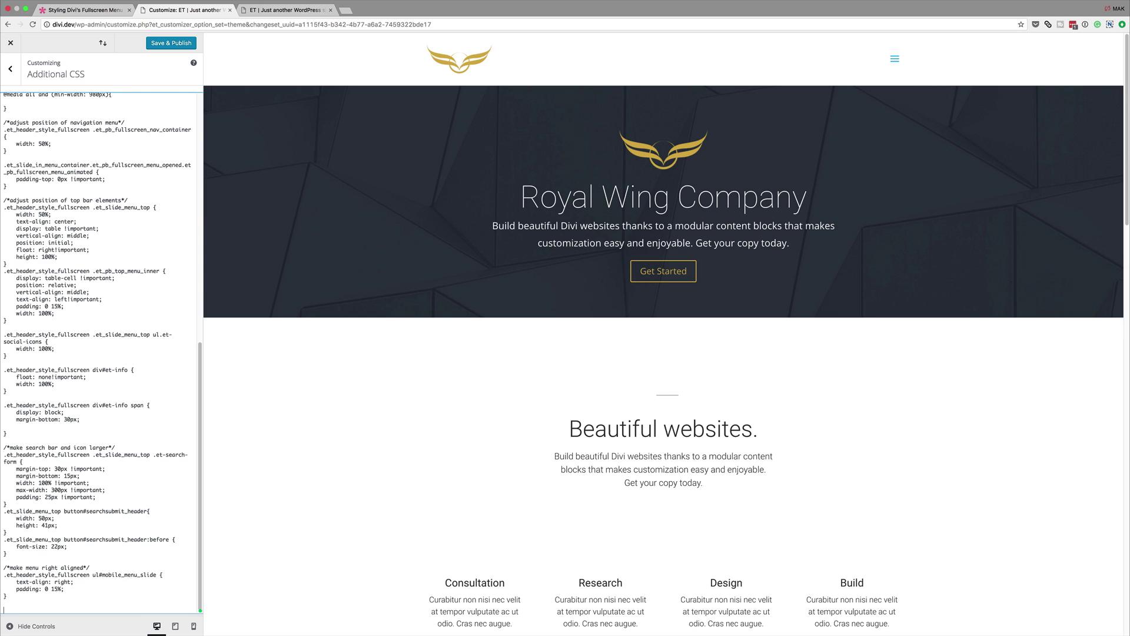
type("/*make close menu icon larger*/ .et_pb_fullscreen_menu_animated .mobile_menu_bar:before {     font-size: 120px; }")
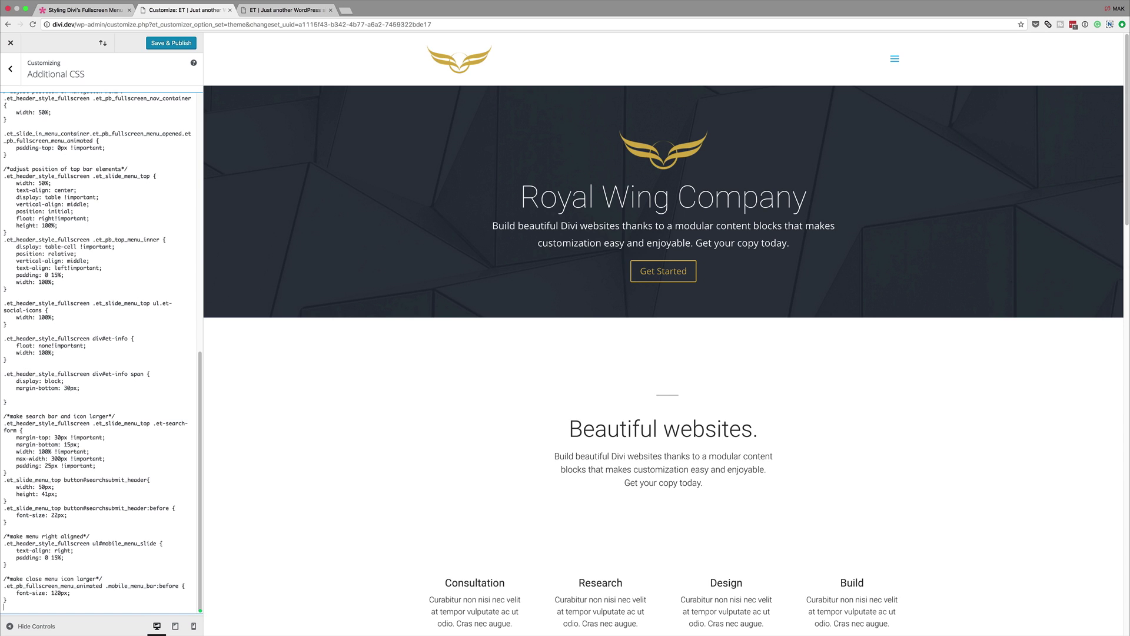
type("/*take out background overlay*/ .et_slide_menu_top { background: none; }  /*take out background opacity*/ .et_header_style_fullscreen .et_slide_in_menu_container.et_pb_fullscreen_menu_opened { opacity: 1; }")
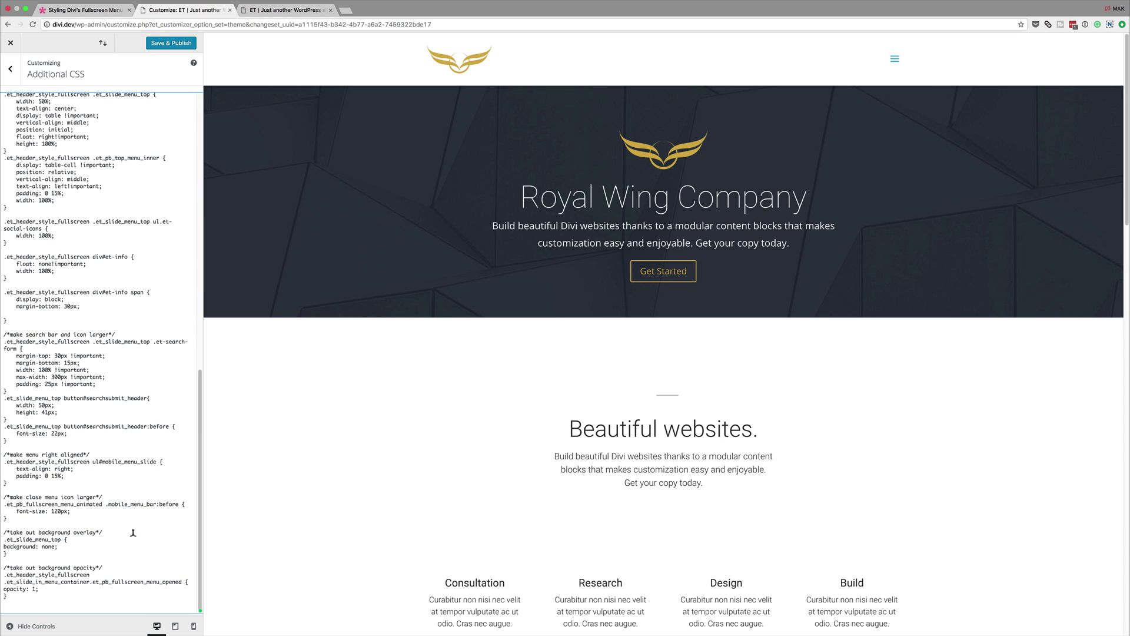
type("/*increase size of down arrow for sub menu items*/ .et_slide_in_menu_container span.et_mobile_menu_arrow { opacity: 1;  } .et_slide_in_menu_container #mobile_menu_slide .et_mobile_menu_arrow:before { font-size: 34px; }")
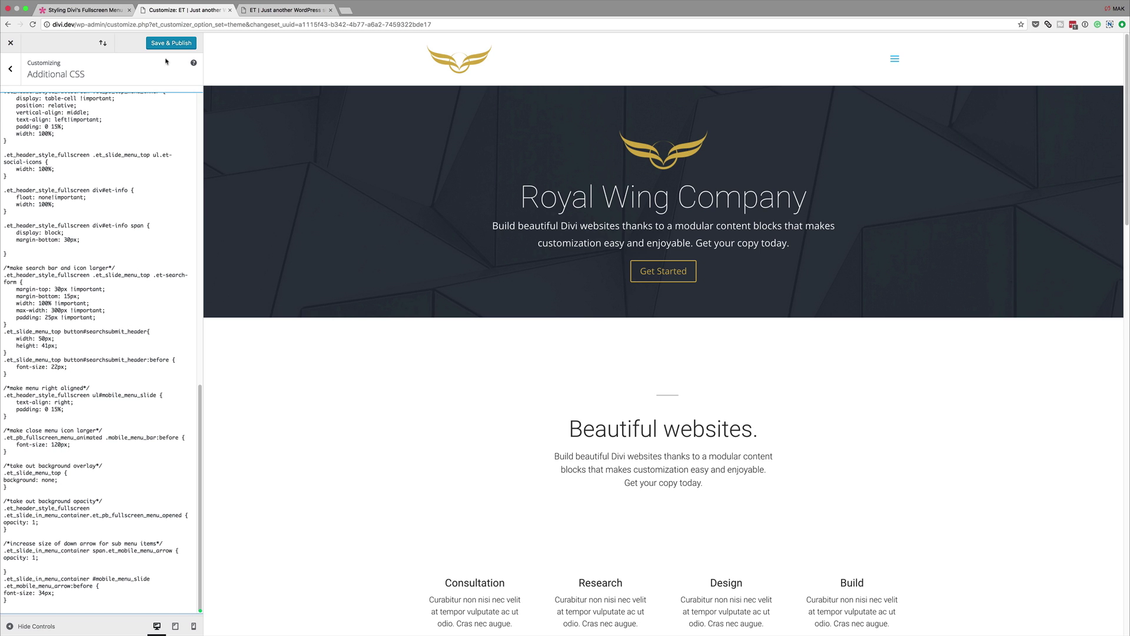
Step: Publish the fullscreen menu CSS and reload the live site
left_click(180, 43)
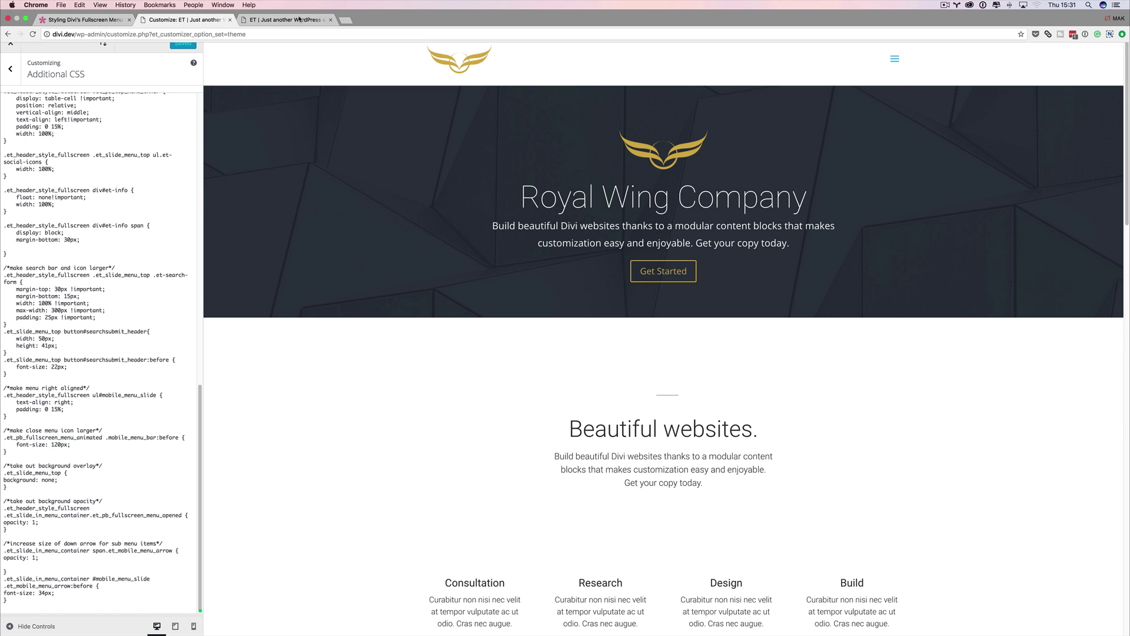
left_click(288, 21)
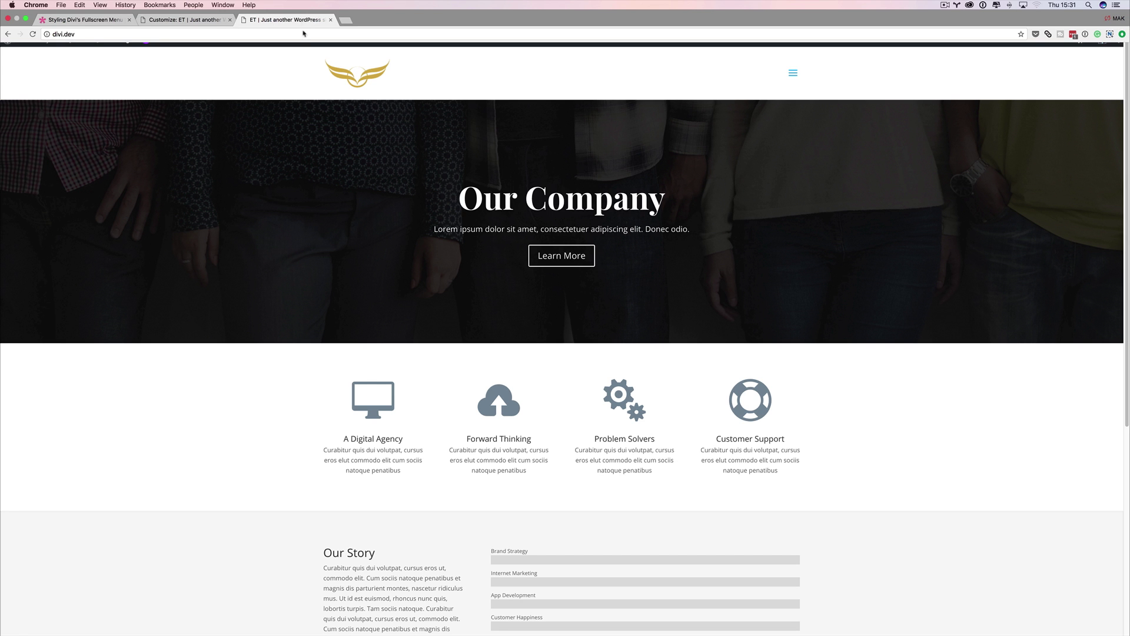
left_click(32, 25)
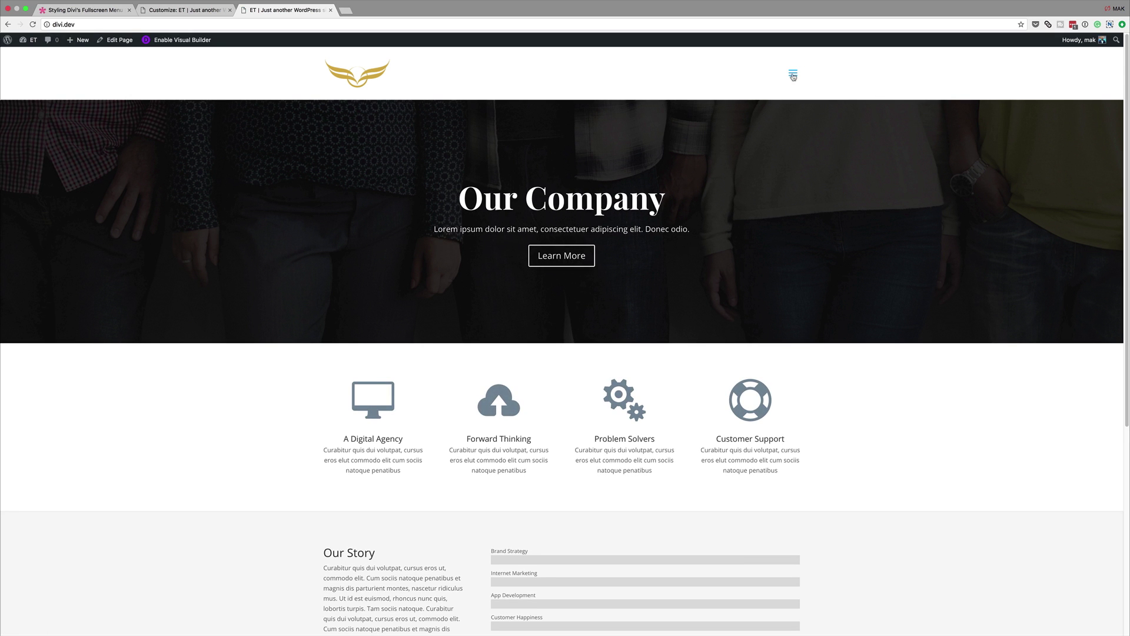
Step: Open, close and reopen the fullscreen menu to check the right-aligned links and large close icon
left_click(792, 76)
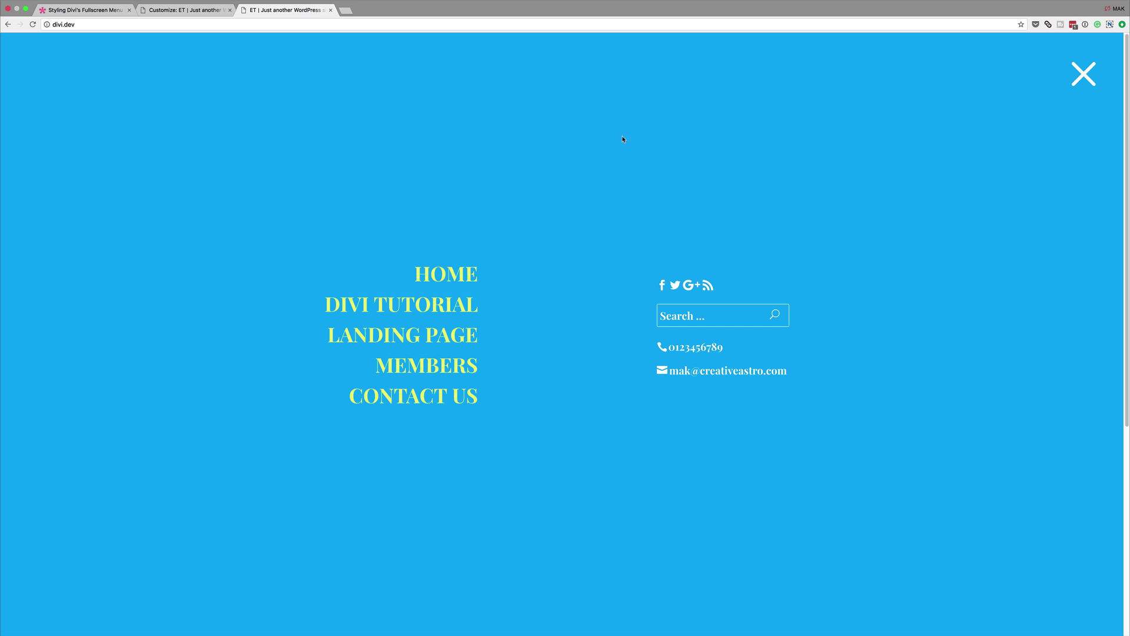
left_click(1085, 76)
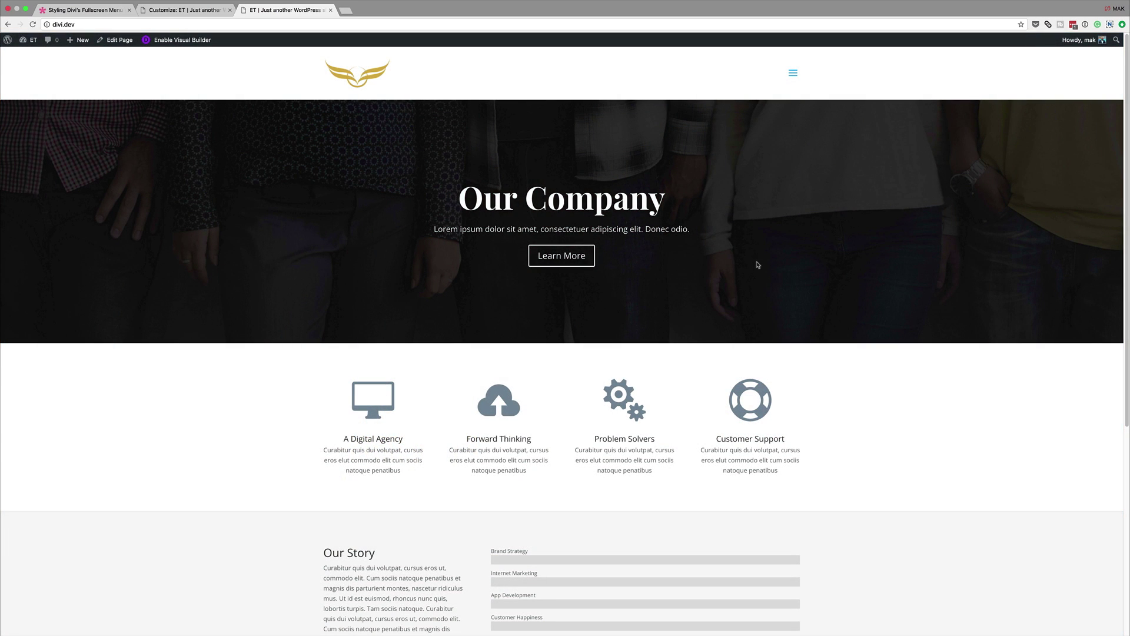
left_click(793, 76)
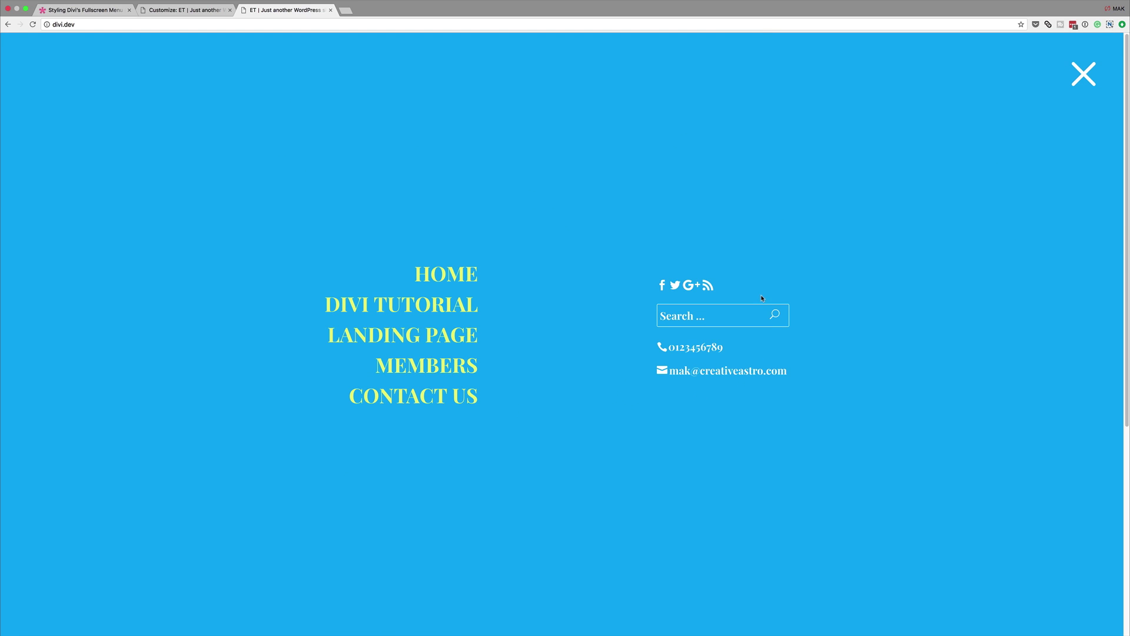
Step: Select the 'INSERT IMAGE URL' placeholder in the menu background-image rule, ready to replace it
key("ctrl+shift+Tab")
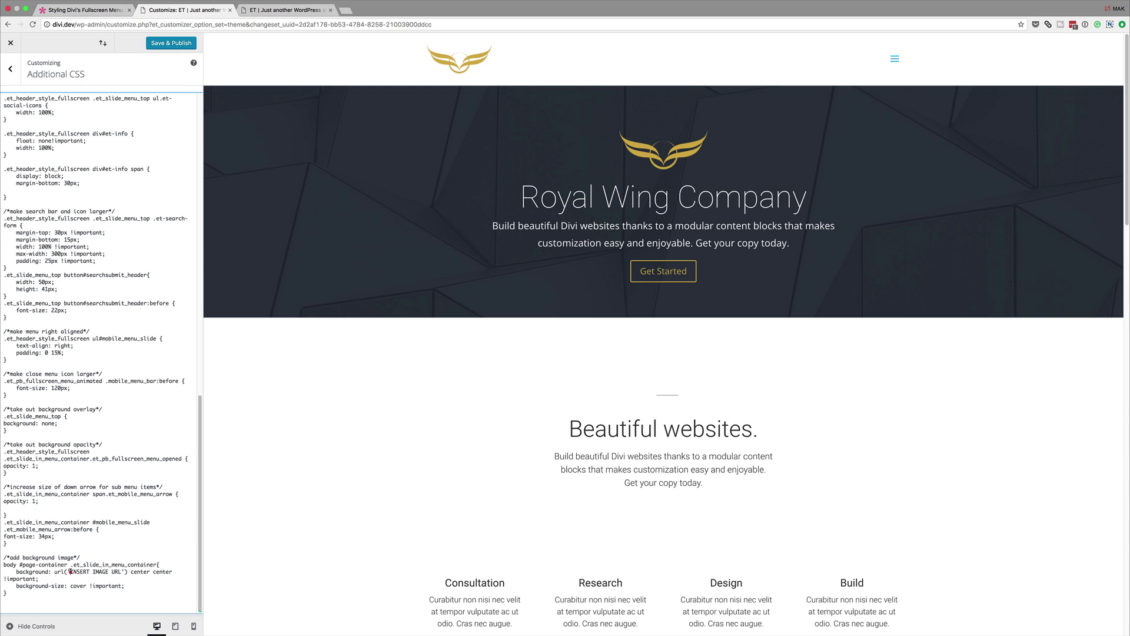
left_click_drag(70, 571, 122, 571)
left_click(298, 10)
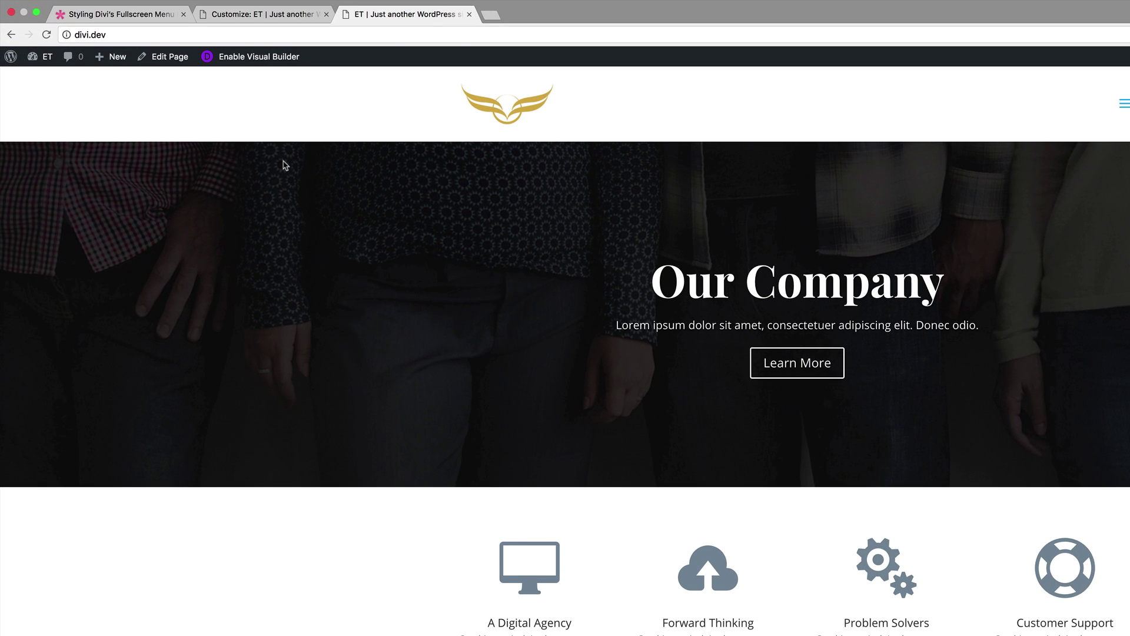
Step: In Media > Library, open 1234.jpg's attachment details and copy its file URL
mouse_move(43, 58)
left_click(46, 80)
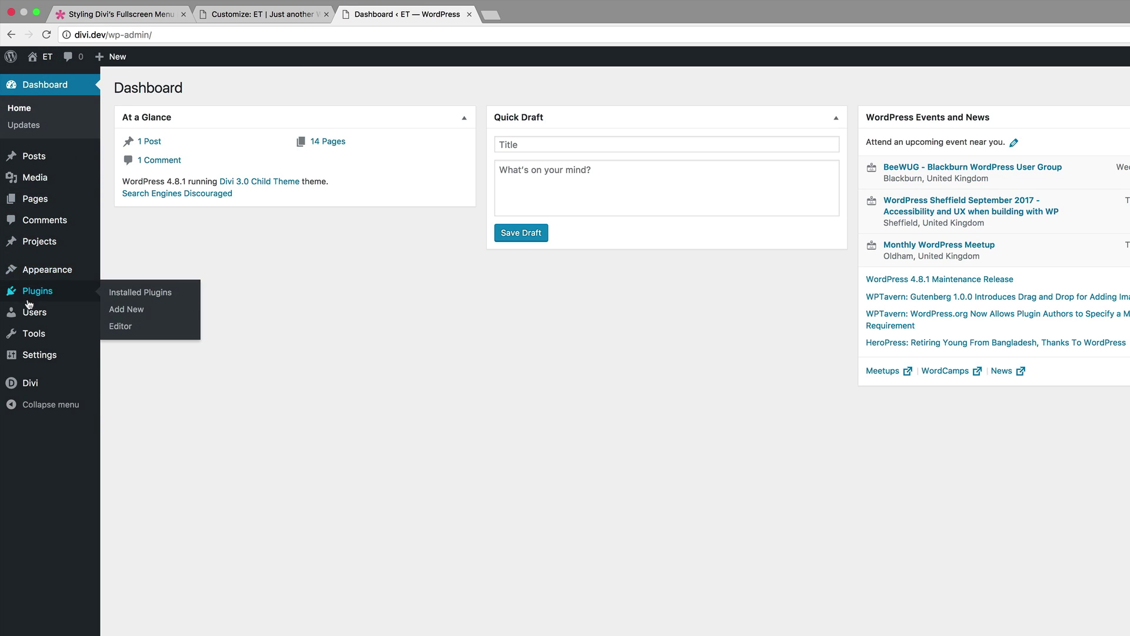
mouse_move(32, 179)
left_click(137, 181)
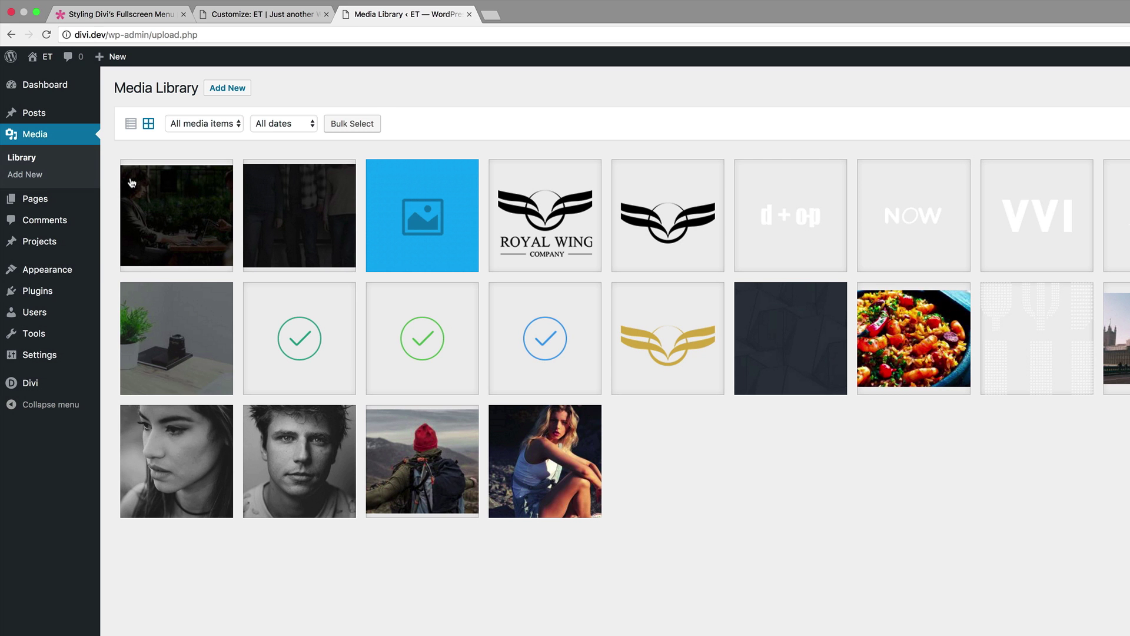
left_click(177, 215)
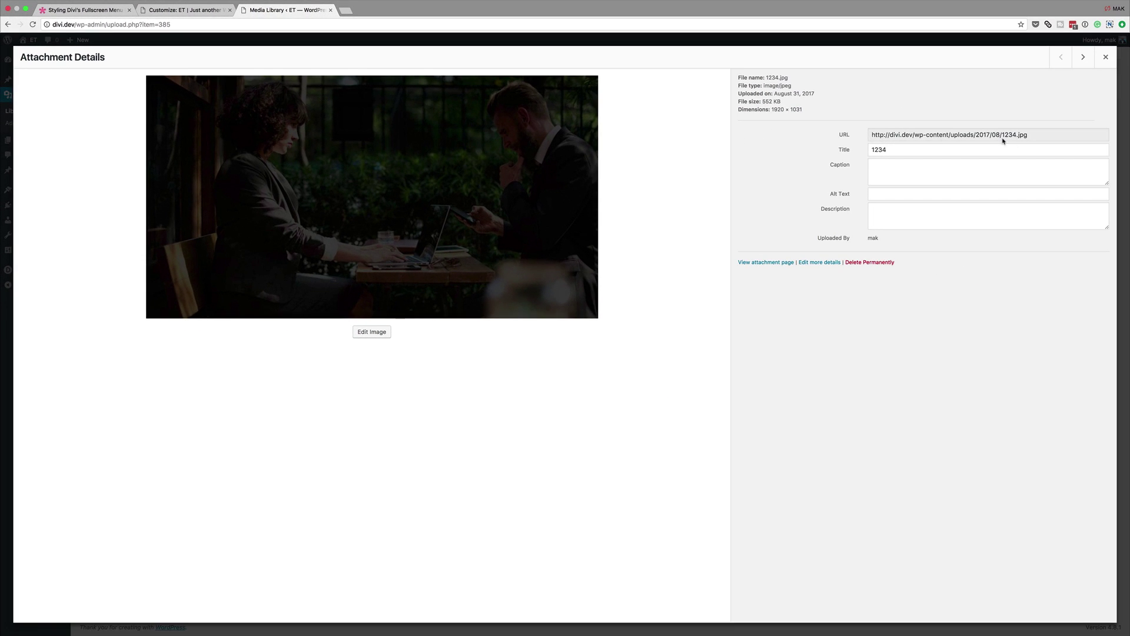
left_click_drag(1031, 137, 866, 136)
key("super+c")
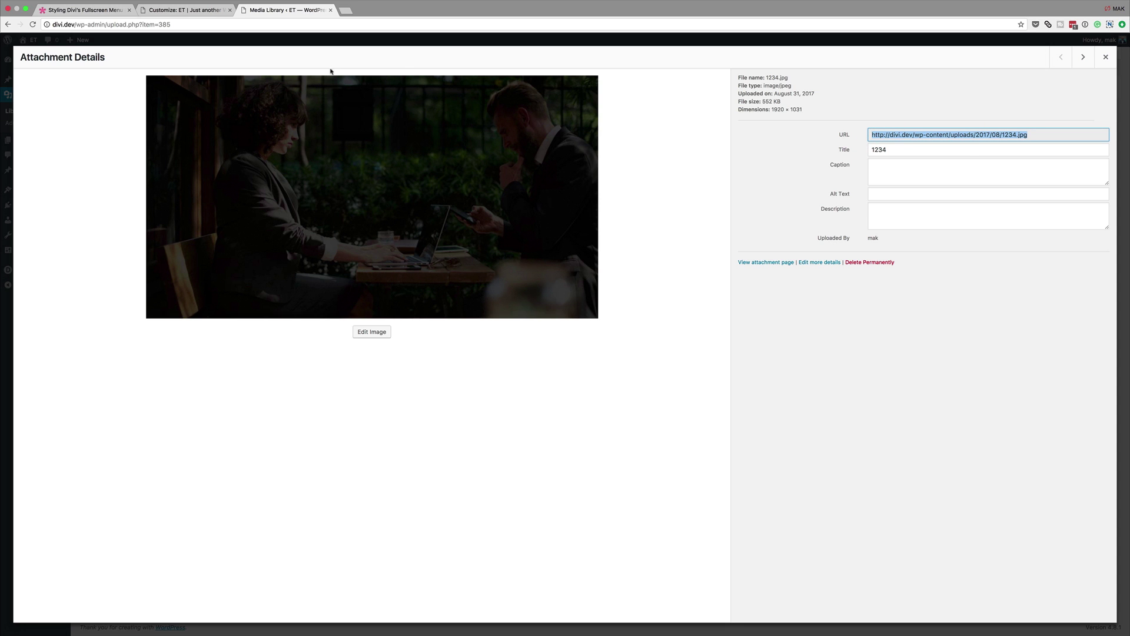
left_click(1102, 59)
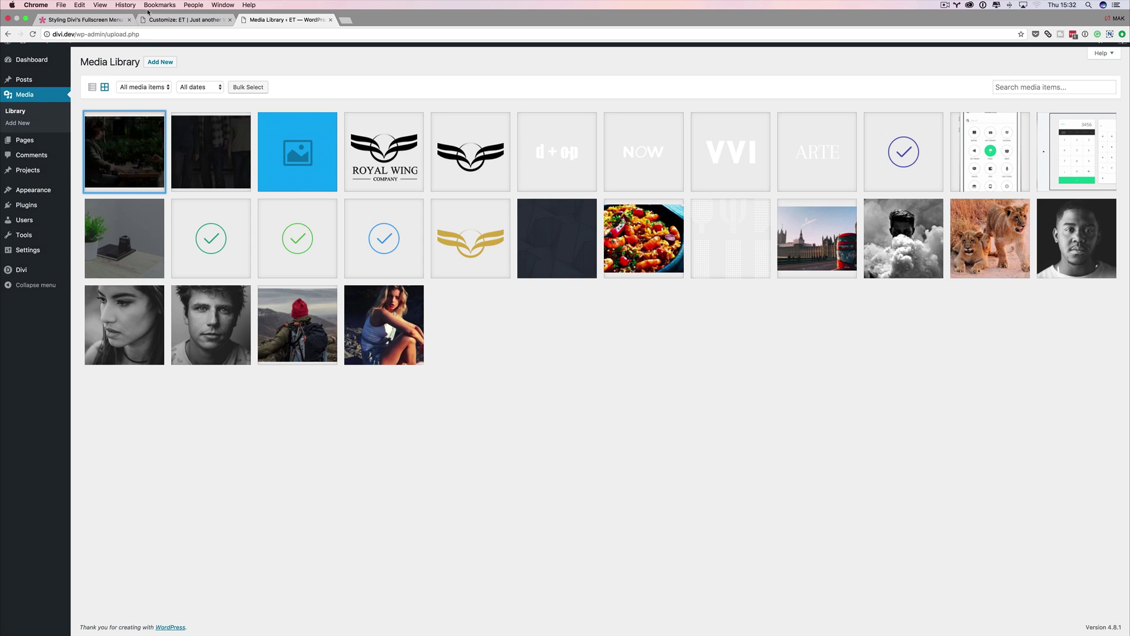
Step: Paste the 1234.jpg URL over 'INSERT IMAGE URL' and publish the background CSS
left_click(182, 22)
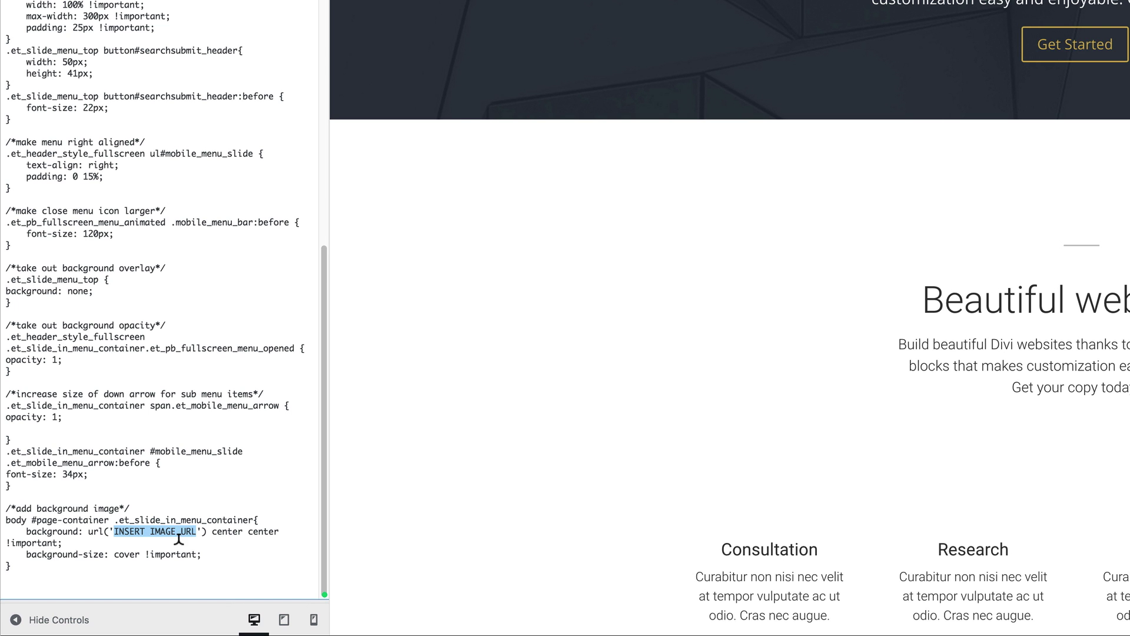
key("super+v")
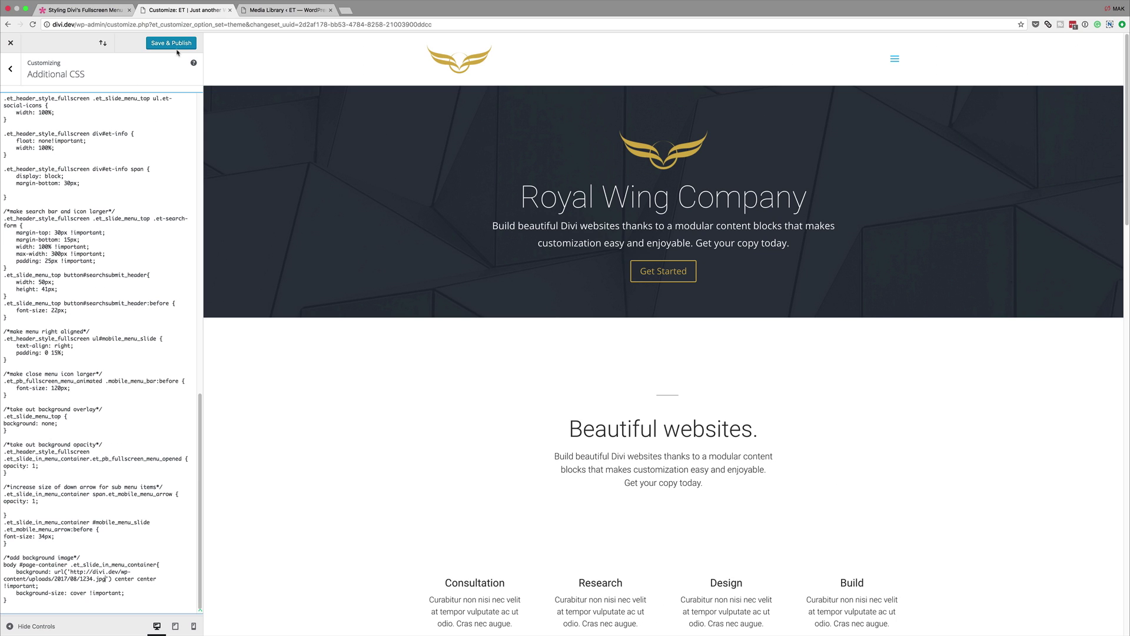
left_click(174, 43)
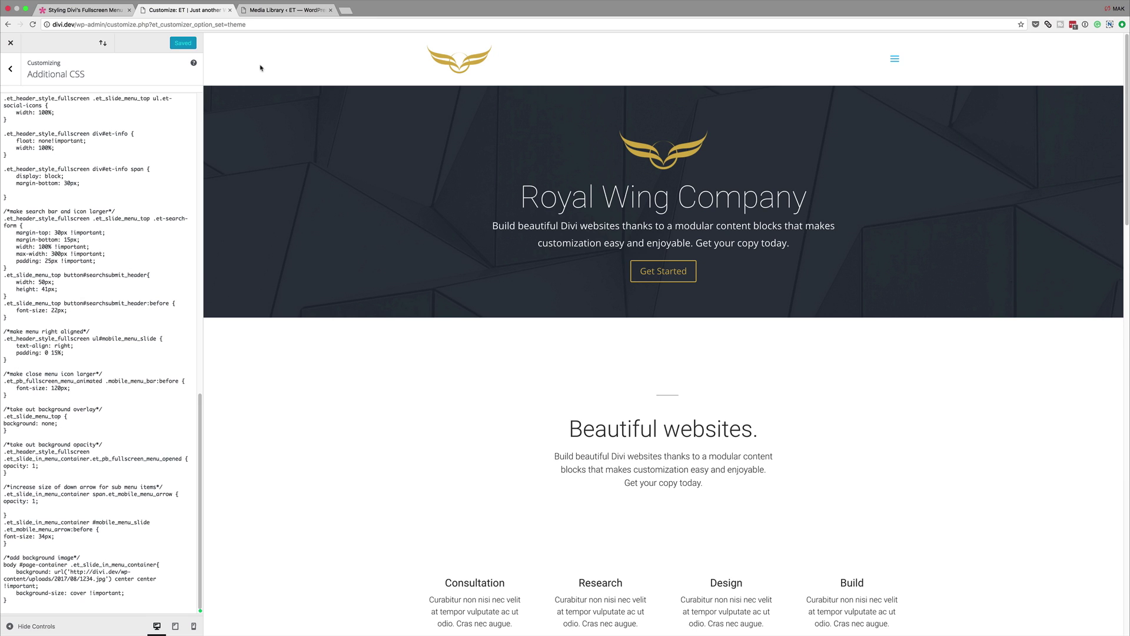
left_click(293, 12)
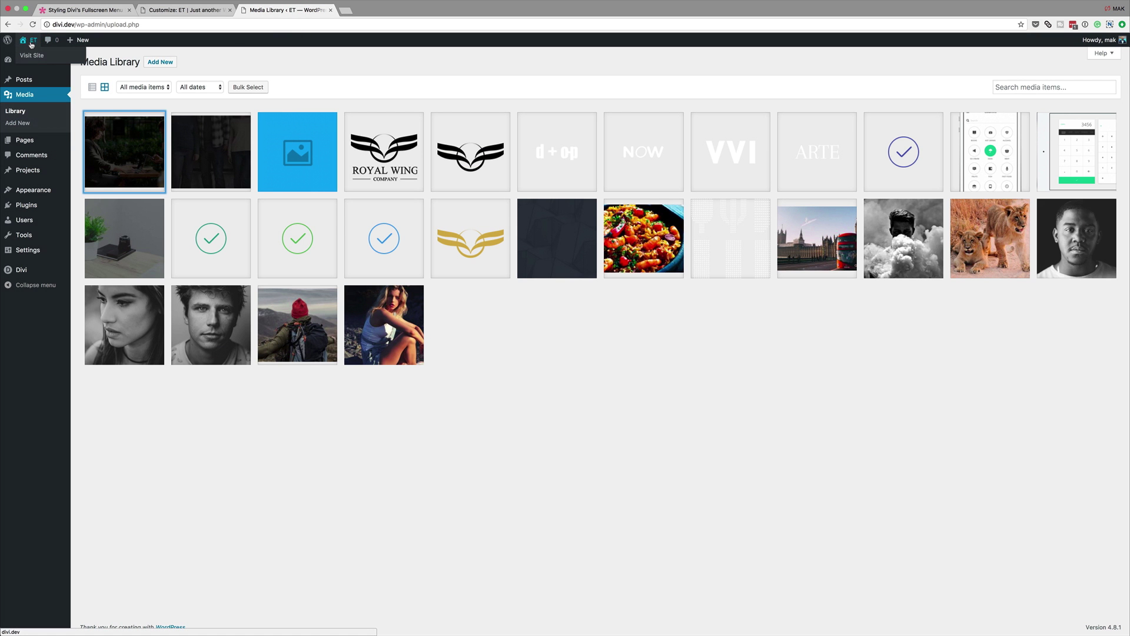
Step: Visit the live homepage and open the fullscreen menu to see its photo background
left_click(31, 57)
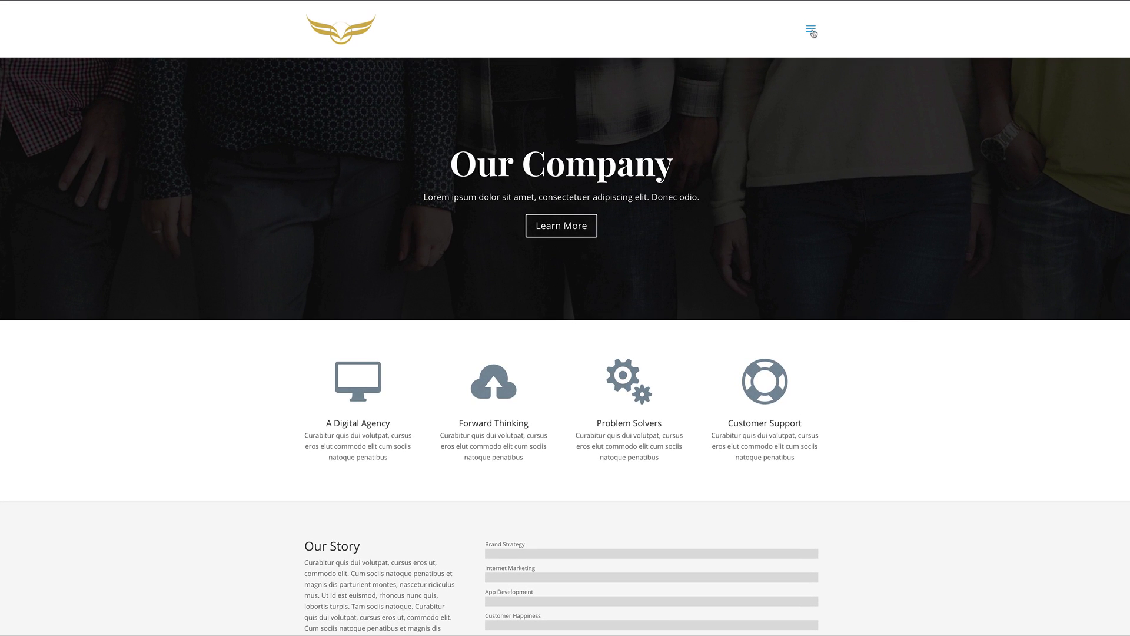
left_click(812, 29)
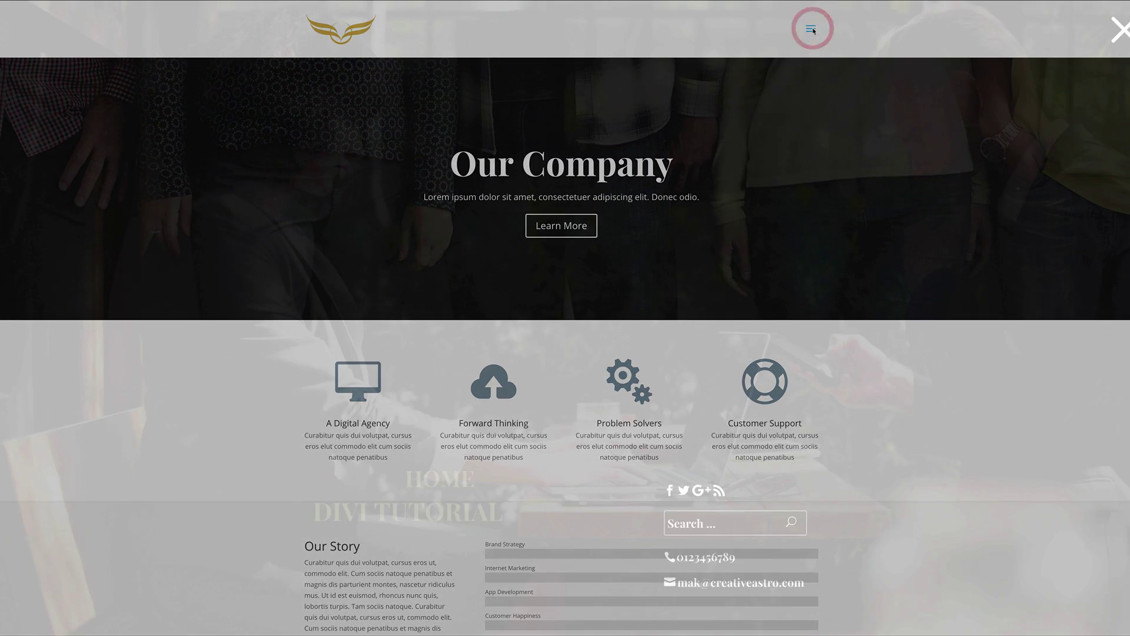